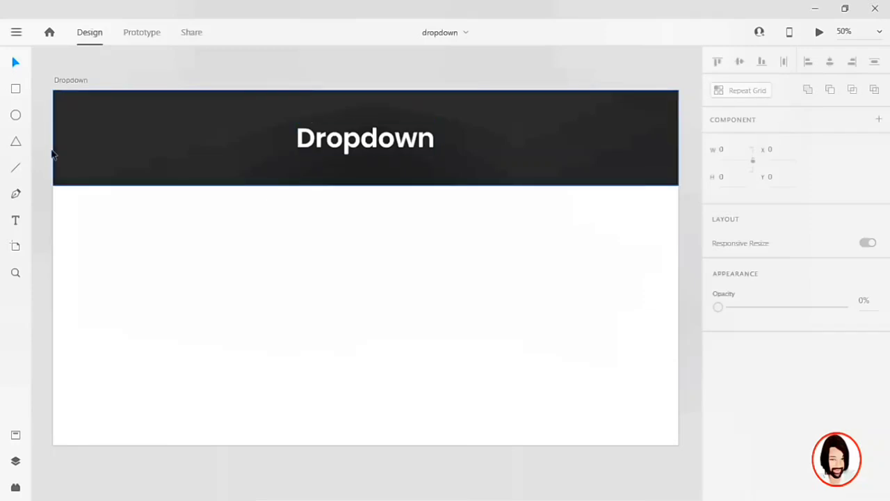
Step: Draw a 360×80 rectangle and centre it horizontally on the artboard
{"action": "left_click", "coordinate": [15, 88]}
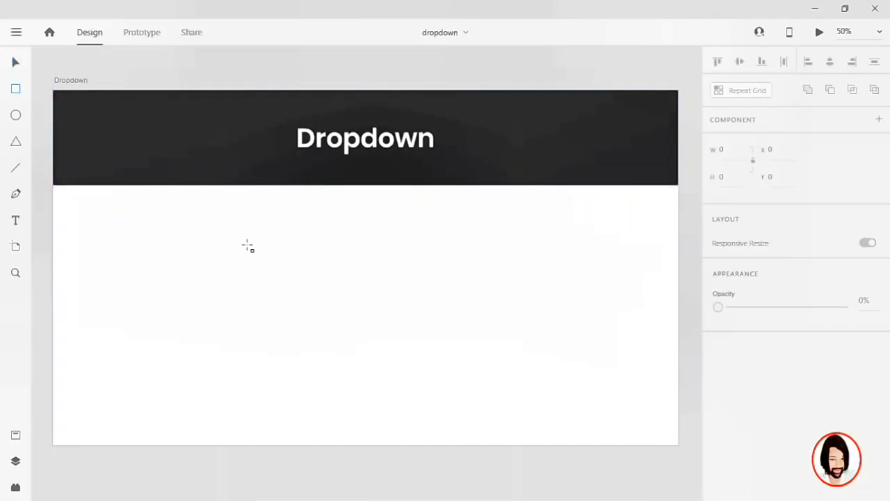
{"action": "mouse_move", "coordinate": [249, 245]}
{"action": "left_mouse_down"}
{"action": "mouse_move", "coordinate": [441, 300]}
{"action": "mouse_move", "coordinate": [452, 286]}
{"action": "left_mouse_up"}
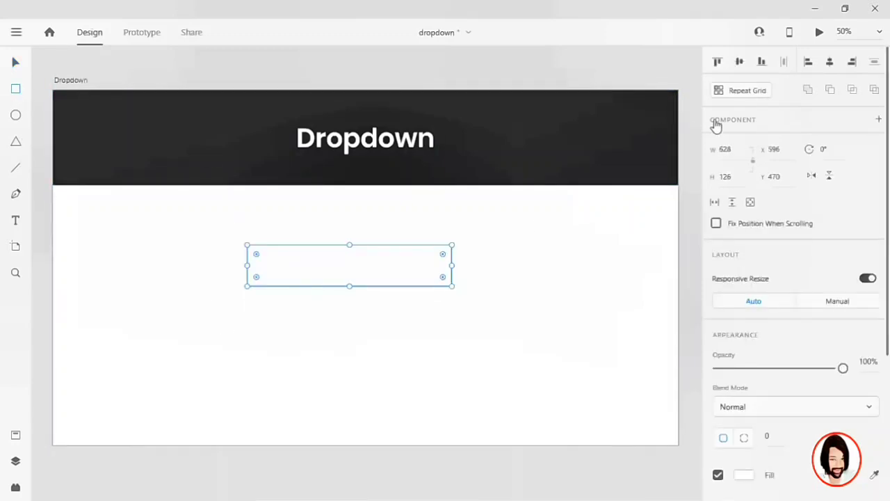
{"action": "left_click", "coordinate": [740, 148]}
{"action": "key", "text": "Return"}
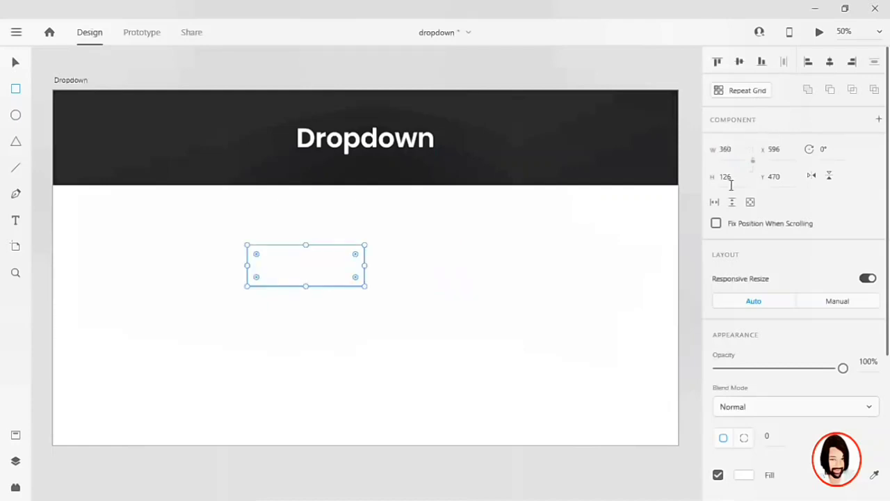
{"action": "key", "text": "Return"}
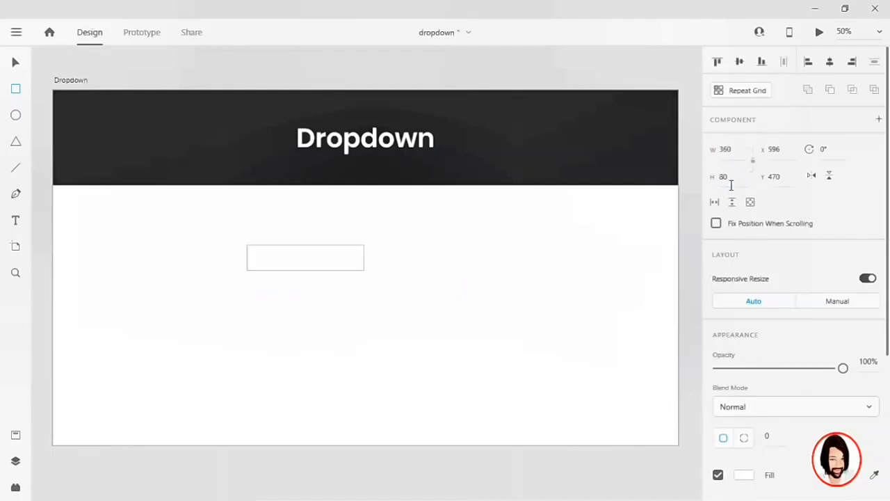
{"action": "left_click", "coordinate": [830, 64]}
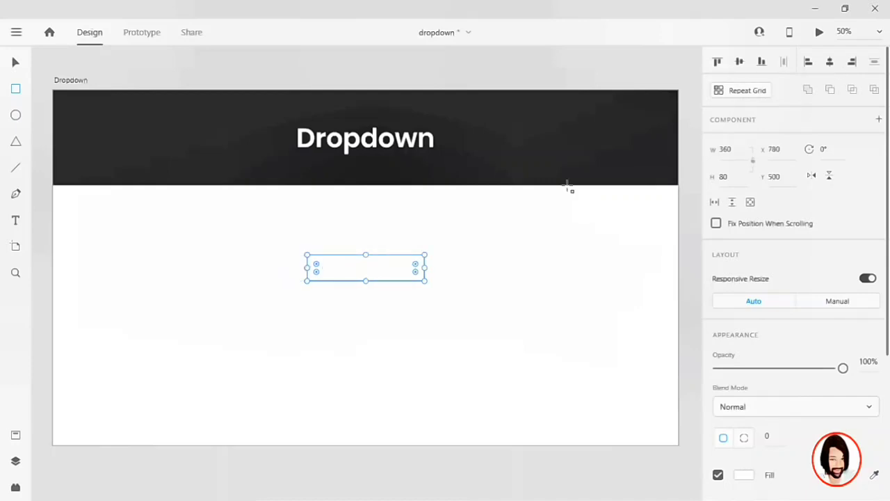
{"action": "scroll", "coordinate": [366, 309], "scroll_direction": "up", "scroll_amount": 5}
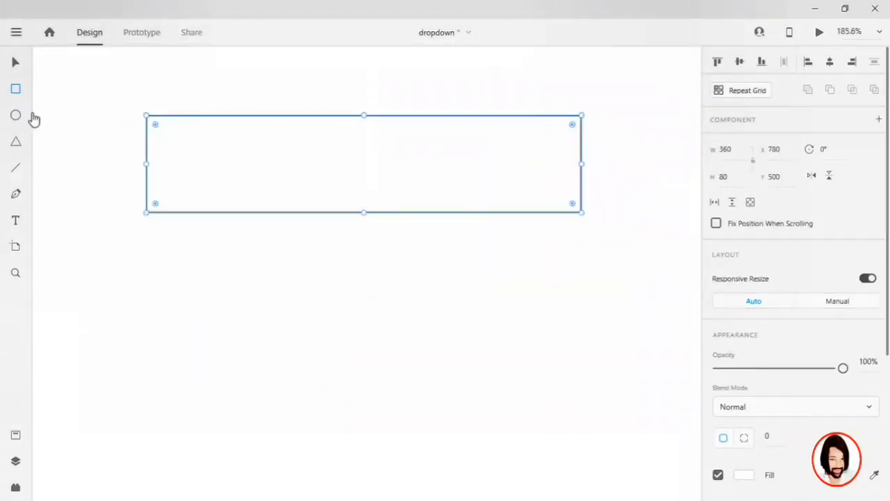
Step: Give the rectangle a light grey #E5E5E5 fill, no border, and corner radius 8
{"action": "left_click", "coordinate": [15, 62]}
{"action": "scroll", "coordinate": [289, 177], "scroll_direction": "up", "scroll_amount": 2}
{"action": "scroll", "coordinate": [290, 177], "scroll_direction": "up", "scroll_amount": 2}
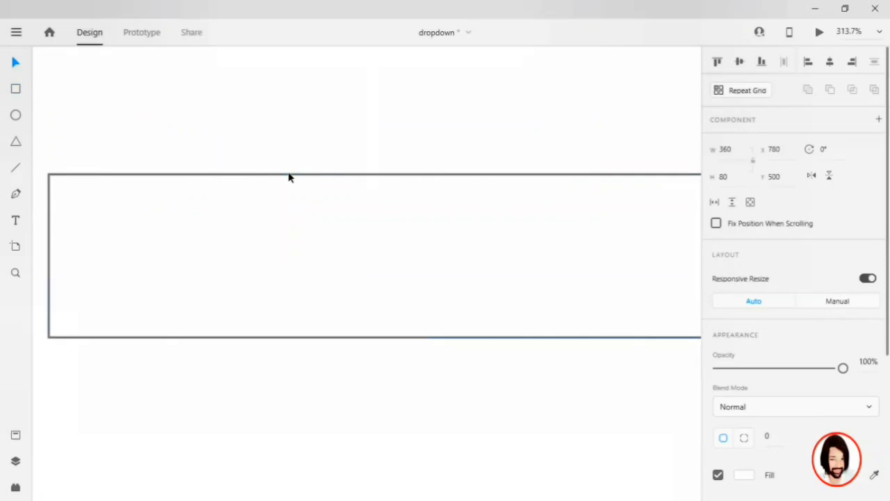
{"action": "scroll", "coordinate": [747, 304], "scroll_direction": "down", "scroll_amount": 1}
{"action": "scroll", "coordinate": [747, 304], "scroll_direction": "down", "scroll_amount": 3}
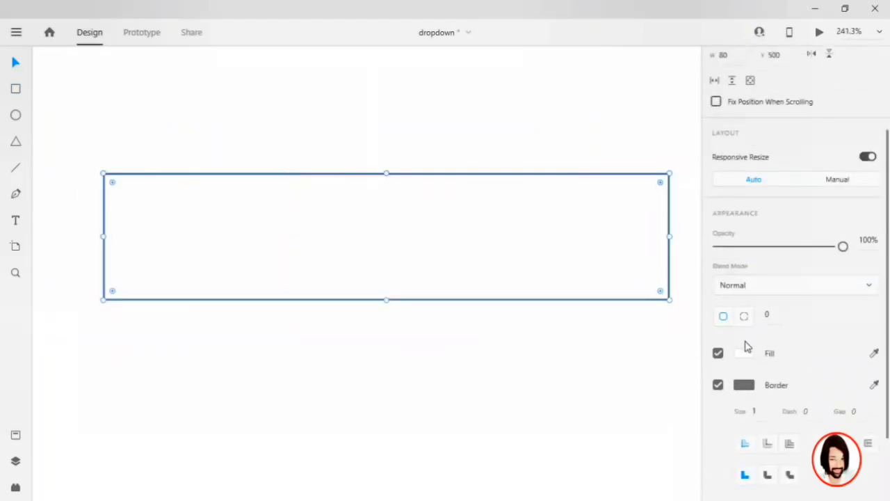
{"action": "left_click", "coordinate": [743, 354]}
{"action": "left_click_drag", "start_coordinate": [553, 283], "coordinate": [545, 289]}
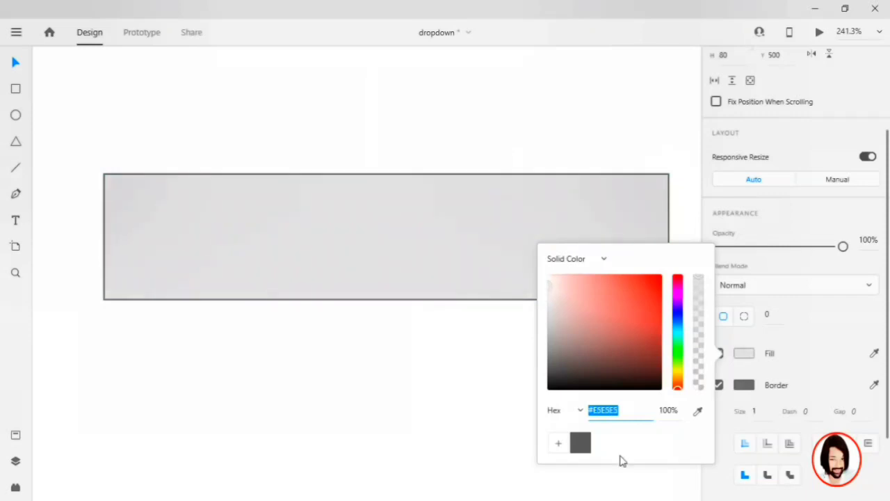
{"action": "left_click", "coordinate": [719, 384]}
{"action": "left_click", "coordinate": [718, 385]}
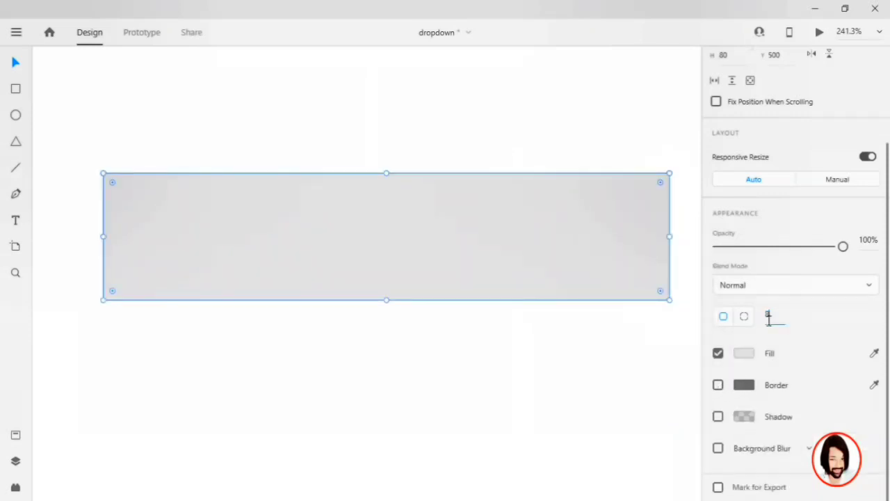
{"action": "key", "text": "Return"}
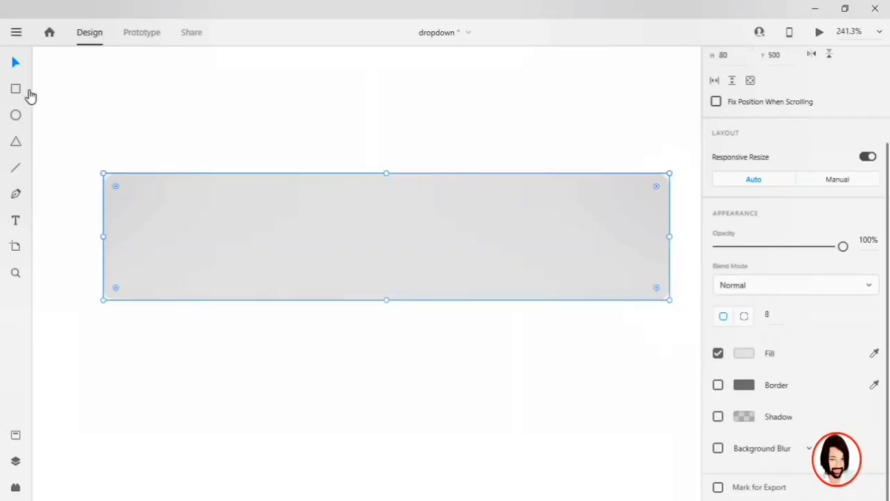
Step: Type 'dropdown' inside the grey box and capitalise it to 'Dropdown' with Title Case
{"action": "left_click", "coordinate": [15, 222]}
{"action": "left_click", "coordinate": [169, 230]}
{"action": "type", "text": "d"}
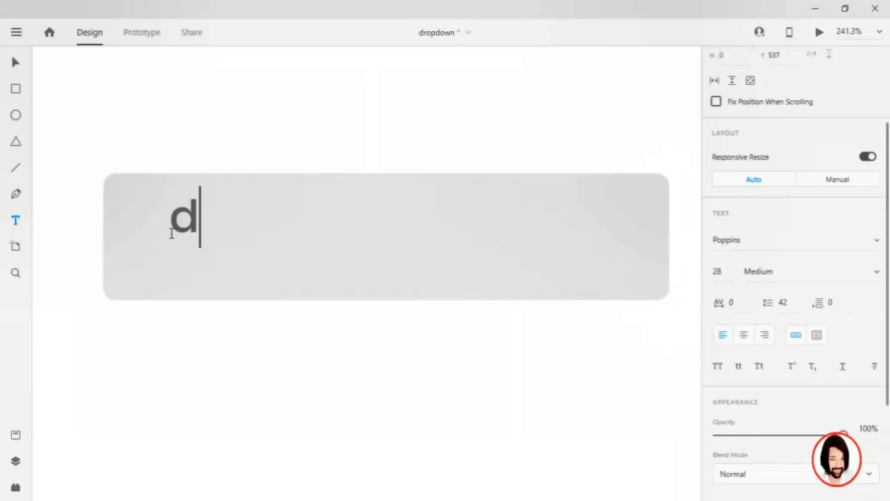
{"action": "type", "text": "ropdown"}
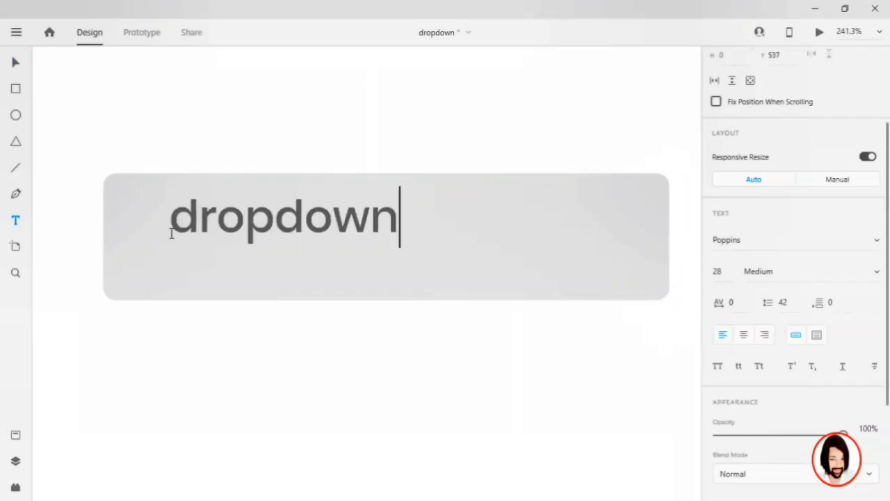
{"action": "key", "text": "ctrl+a"}
{"action": "scroll", "coordinate": [796, 332], "scroll_direction": "down", "scroll_amount": 3}
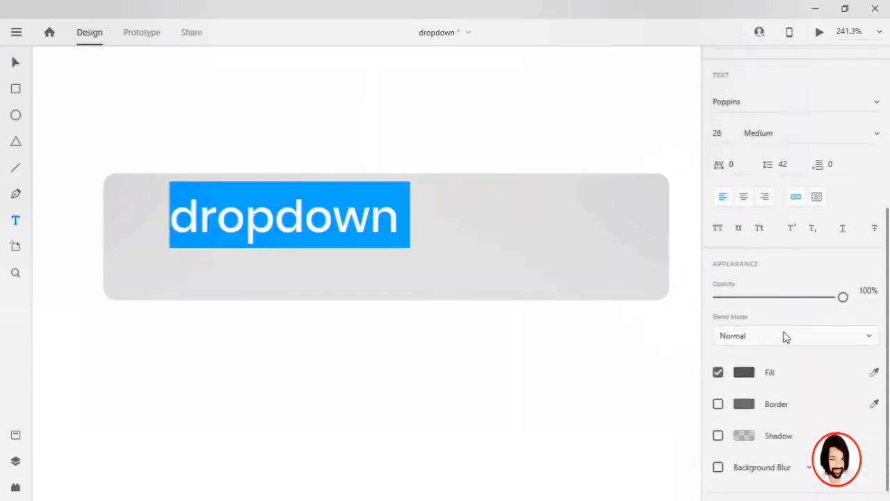
{"action": "left_click", "coordinate": [759, 230]}
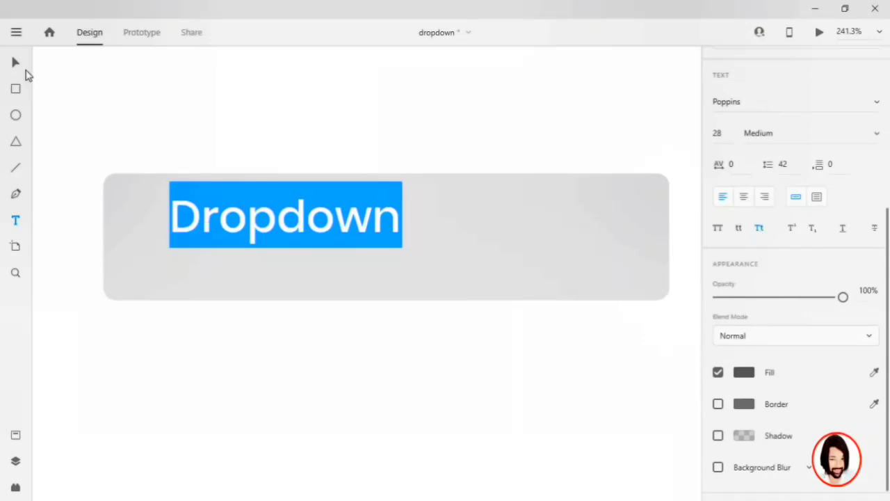
Step: Align the label to the box's vertical middle and nudge it toward the left edge
{"action": "left_click", "coordinate": [16, 62]}
{"action": "left_click", "coordinate": [224, 276]}
{"action": "scroll", "coordinate": [748, 197], "scroll_direction": "up", "scroll_amount": 3}
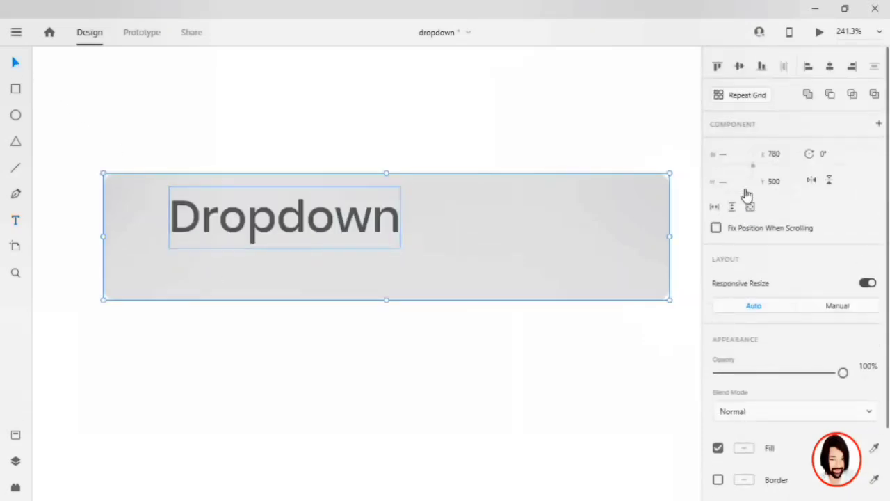
{"action": "left_click", "coordinate": [739, 64]}
{"action": "left_click", "coordinate": [252, 382]}
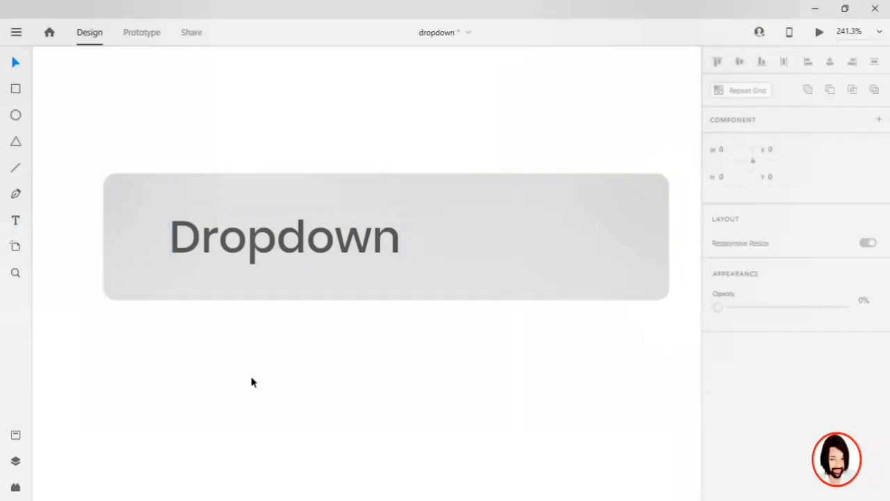
{"action": "scroll", "coordinate": [278, 274], "scroll_direction": "left", "scroll_amount": 3}
{"action": "double_click", "coordinate": [272, 260]}
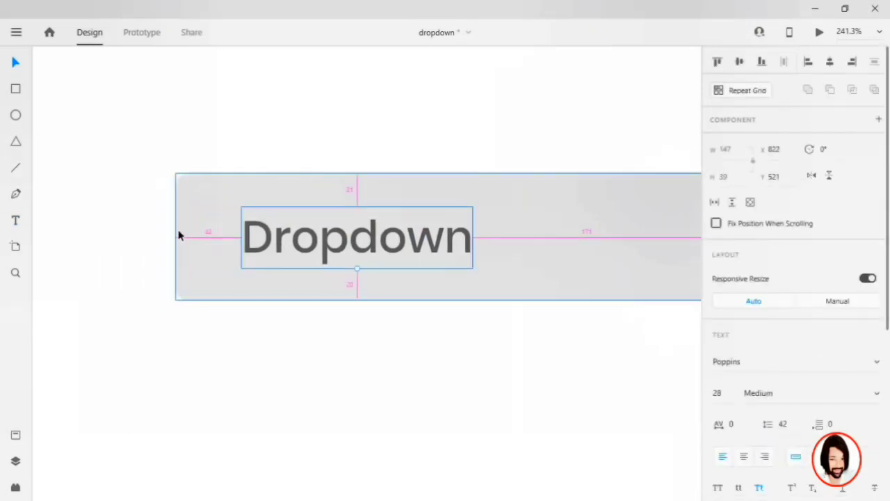
{"action": "key", "text": "Left"}
{"action": "key", "text": "Left"}
{"action": "key", "text": "Left"}
{"action": "key", "text": "Left"}
{"action": "key", "text": "Left"}
{"action": "key", "text": "Left"}
{"action": "key", "text": "Left"}
{"action": "key", "text": "Left"}
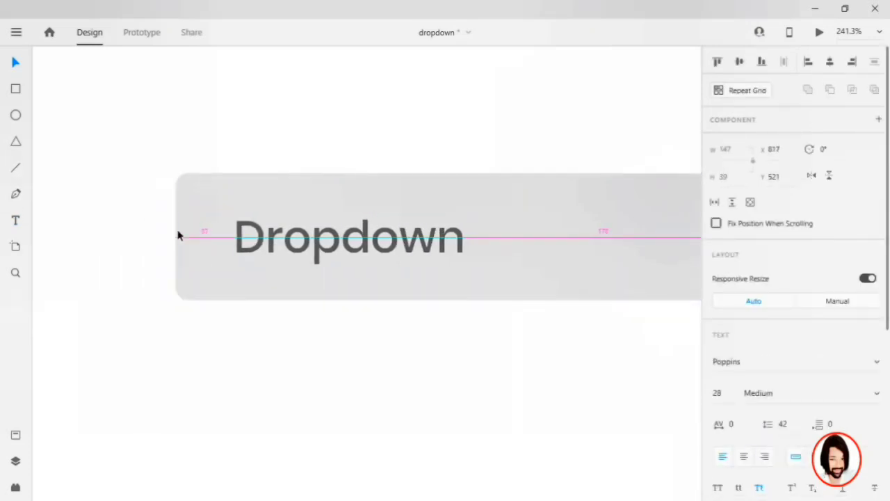
{"action": "key", "text": "Left"}
{"action": "key", "text": "Left"}
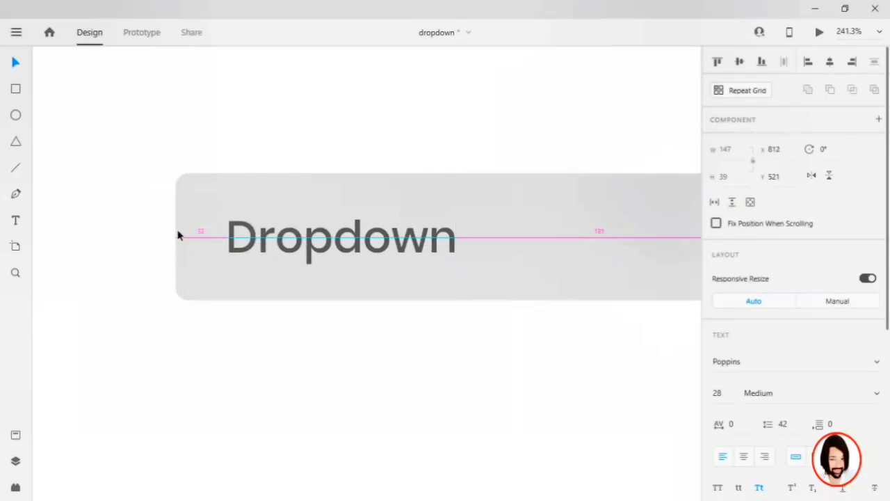
{"action": "left_click", "coordinate": [341, 353]}
{"action": "scroll", "coordinate": [384, 357], "scroll_direction": "right", "scroll_amount": 3}
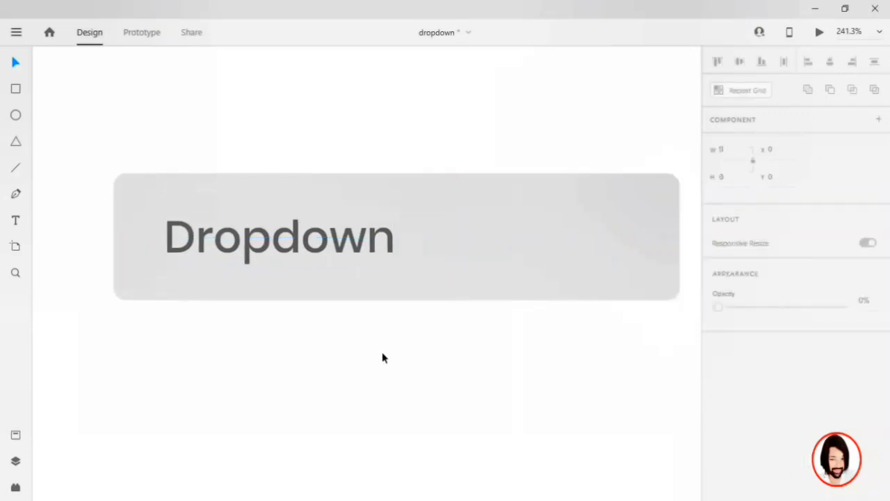
{"action": "left_click", "coordinate": [15, 435]}
{"action": "left_click_drag", "start_coordinate": [117, 375], "coordinate": [668, 237]}
{"action": "left_click", "coordinate": [17, 436]}
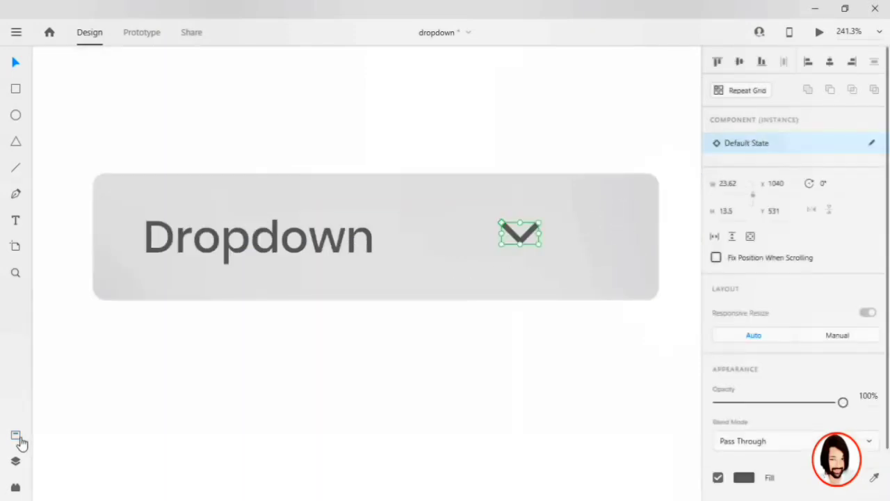
{"action": "scroll", "coordinate": [366, 376], "scroll_direction": "right", "scroll_amount": 3}
{"action": "left_click_drag", "start_coordinate": [450, 232], "coordinate": [461, 231]}
{"action": "key", "text": "Right"}
{"action": "key", "text": "Right"}
{"action": "key", "text": "Right"}
{"action": "key", "text": "Right"}
{"action": "key", "text": "Right"}
{"action": "key", "text": "Right"}
{"action": "key", "text": "Right"}
{"action": "key", "text": "Right"}
{"action": "key", "text": "Right"}
{"action": "key", "text": "Right"}
{"action": "key", "text": "Right"}
{"action": "key", "text": "Right"}
{"action": "key", "text": "Right"}
{"action": "key", "text": "Right"}
{"action": "key", "text": "Right"}
{"action": "key", "text": "Right"}
{"action": "key", "text": "Right"}
{"action": "key", "text": "Right"}
{"action": "key", "text": "Right"}
{"action": "key", "text": "Right"}
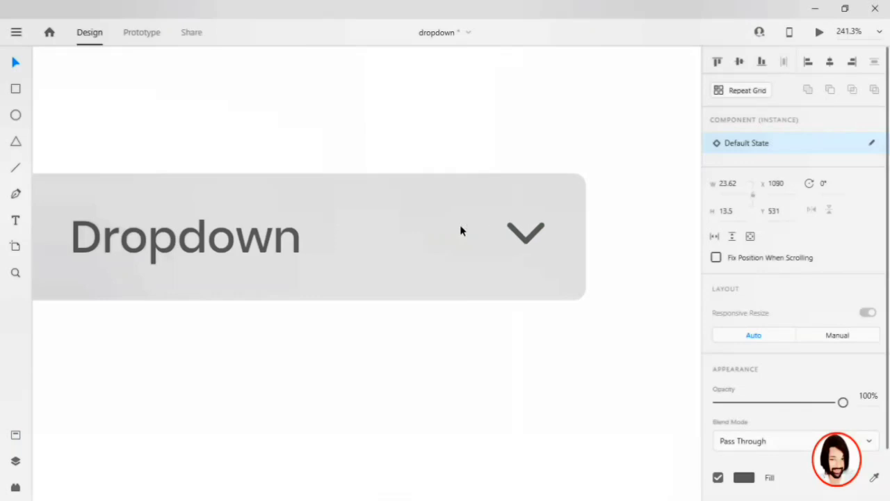
{"action": "key", "text": "Left"}
{"action": "key", "text": "Left"}
{"action": "key", "text": "Left"}
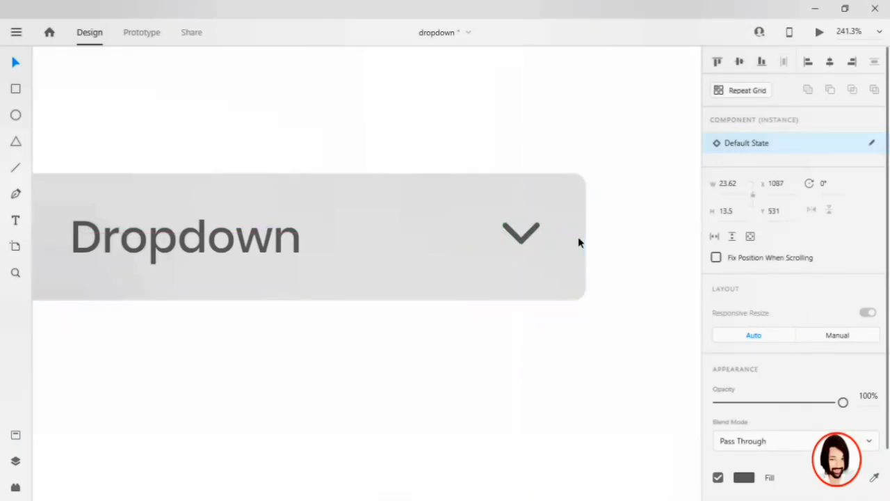
{"action": "key", "text": "Left"}
{"action": "key", "text": "Left"}
{"action": "scroll", "coordinate": [571, 348], "scroll_direction": "left", "scroll_amount": 2}
{"action": "left_click_drag", "start_coordinate": [647, 348], "coordinate": [127, 173]}
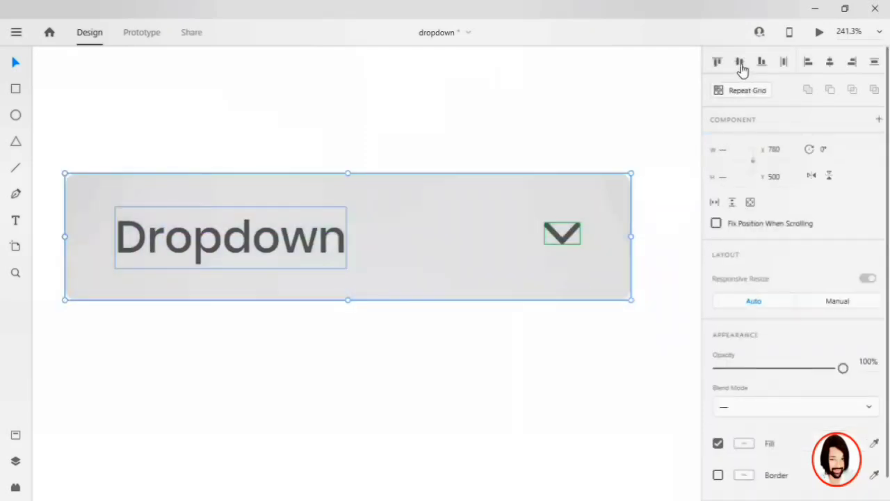
{"action": "left_click", "coordinate": [504, 411]}
{"action": "scroll", "coordinate": [504, 412], "scroll_direction": "left", "scroll_amount": 1}
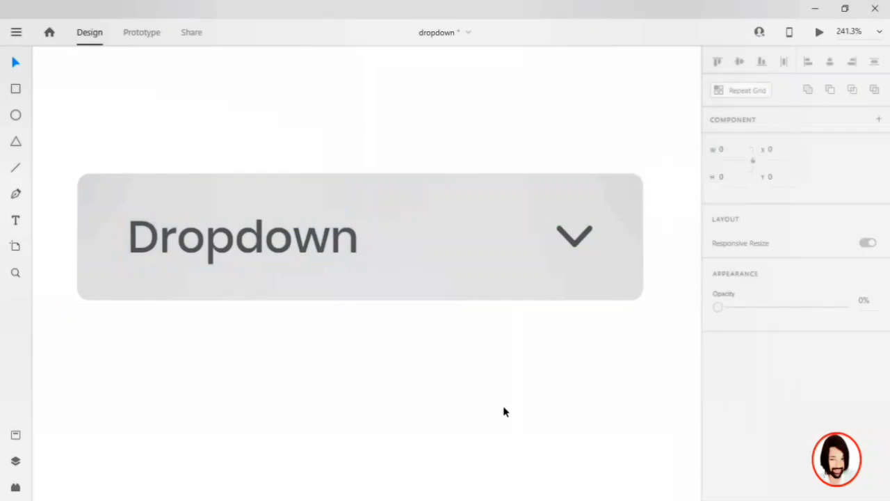
{"action": "left_click_drag", "start_coordinate": [72, 140], "coordinate": [648, 327]}
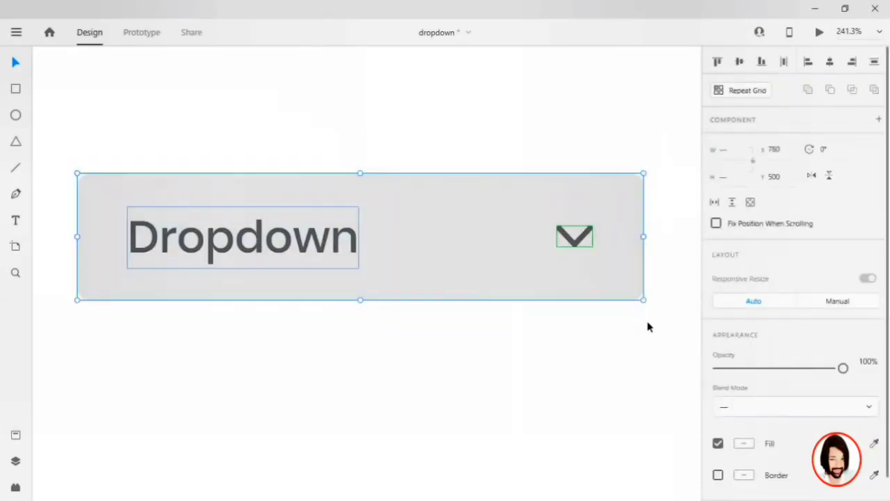
{"action": "left_click", "coordinate": [597, 369]}
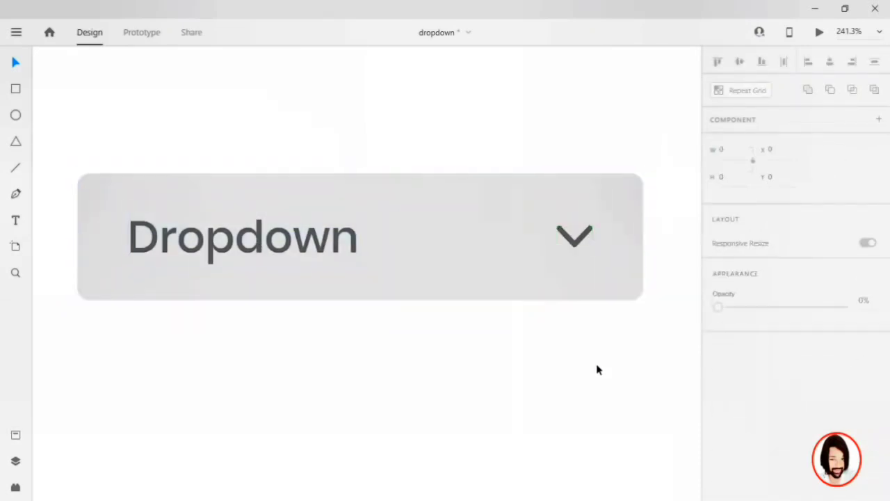
Step: Duplicate the whole Dropdown bar and place the copy just below the original
{"action": "scroll", "coordinate": [596, 368], "scroll_direction": "down", "scroll_amount": 2}
{"action": "scroll", "coordinate": [597, 368], "scroll_direction": "left", "scroll_amount": 4}
{"action": "scroll", "coordinate": [596, 370], "scroll_direction": "right", "scroll_amount": 3}
{"action": "scroll", "coordinate": [597, 369], "scroll_direction": "right", "scroll_amount": 1}
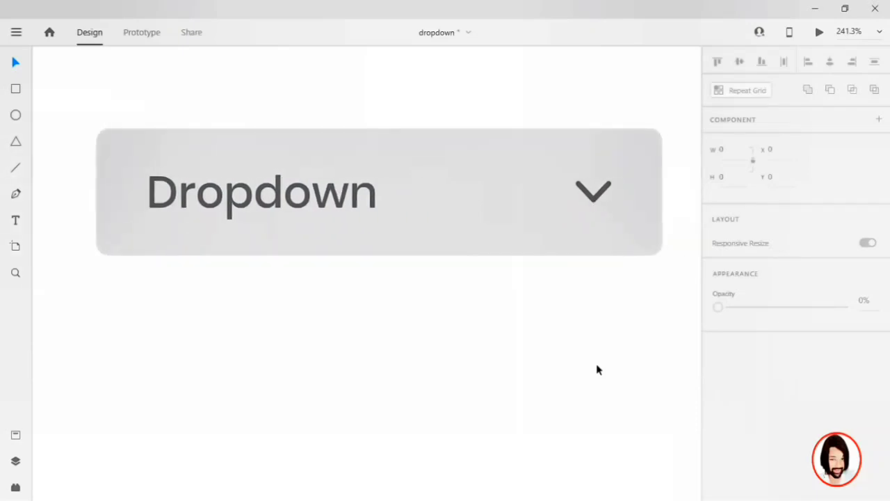
{"action": "left_click_drag", "start_coordinate": [641, 315], "coordinate": [67, 138]}
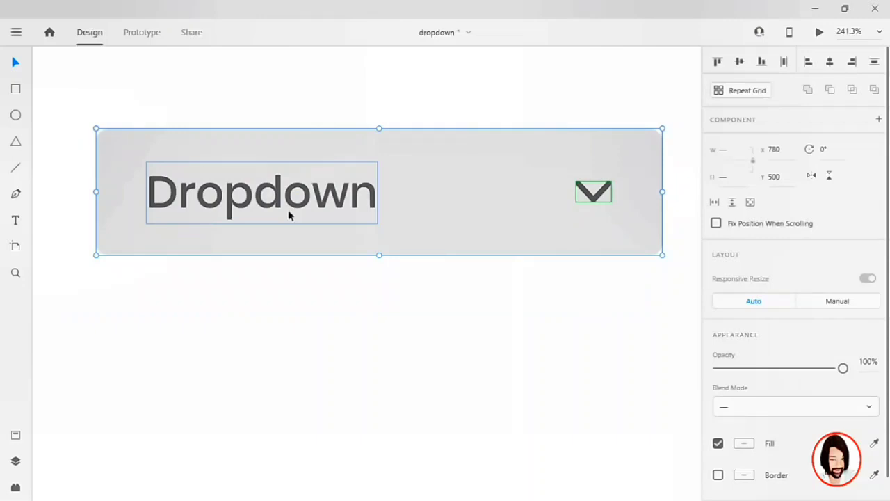
{"action": "left_click_drag", "start_coordinate": [291, 212], "coordinate": [288, 318]}
{"action": "left_click", "coordinate": [477, 401]}
Step: Stretch the duplicate's background downward and set its height to 220
{"action": "scroll", "coordinate": [477, 401], "scroll_direction": "down", "scroll_amount": 1}
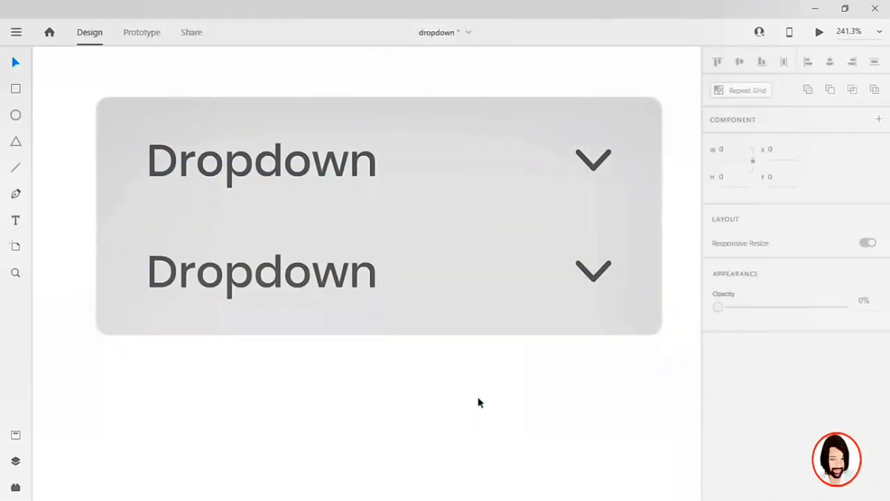
{"action": "left_click", "coordinate": [397, 334]}
{"action": "left_click_drag", "start_coordinate": [378, 334], "coordinate": [387, 459]}
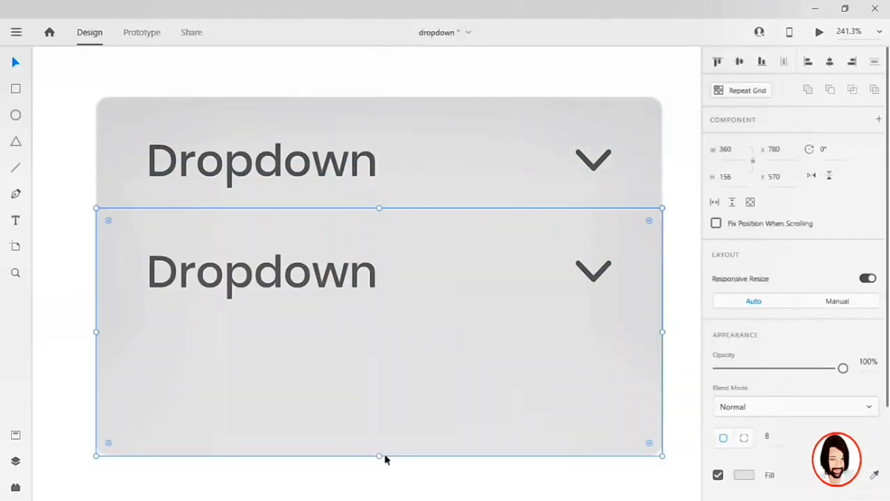
{"action": "left_click", "coordinate": [729, 178]}
{"action": "type", "text": "220"}
{"action": "key", "text": "Return"}
{"action": "left_click", "coordinate": [727, 178]}
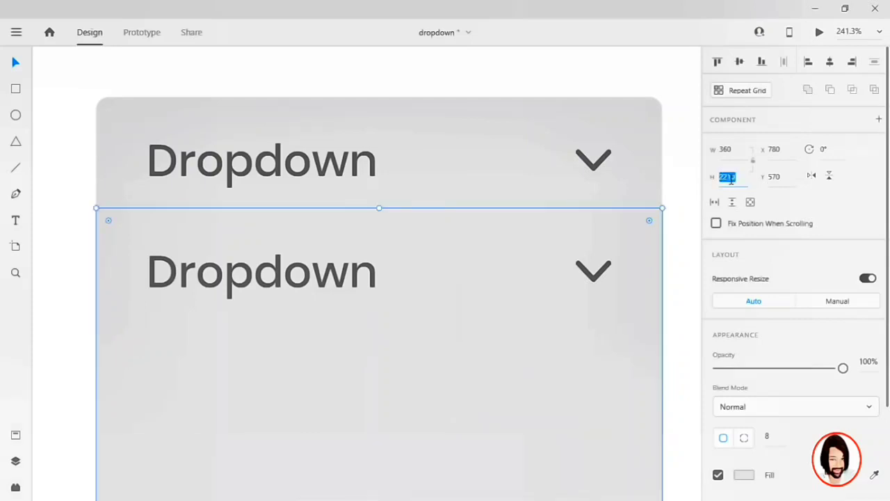
Step: Set the lower copy's height to 210 and delete its chevron
{"action": "type", "text": "210"}
{"action": "key", "text": "Return"}
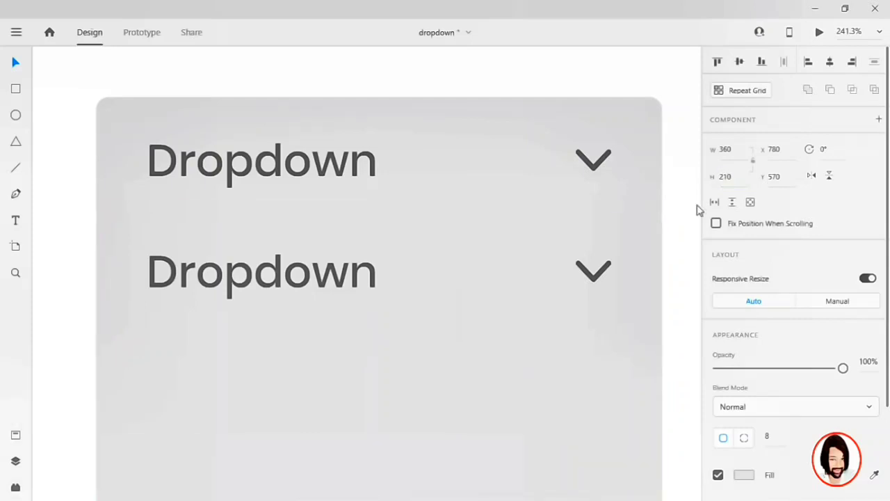
{"action": "scroll", "coordinate": [556, 329], "scroll_direction": "down", "scroll_amount": 2}
{"action": "scroll", "coordinate": [559, 264], "scroll_direction": "right", "scroll_amount": 1}
{"action": "double_click", "coordinate": [549, 195]}
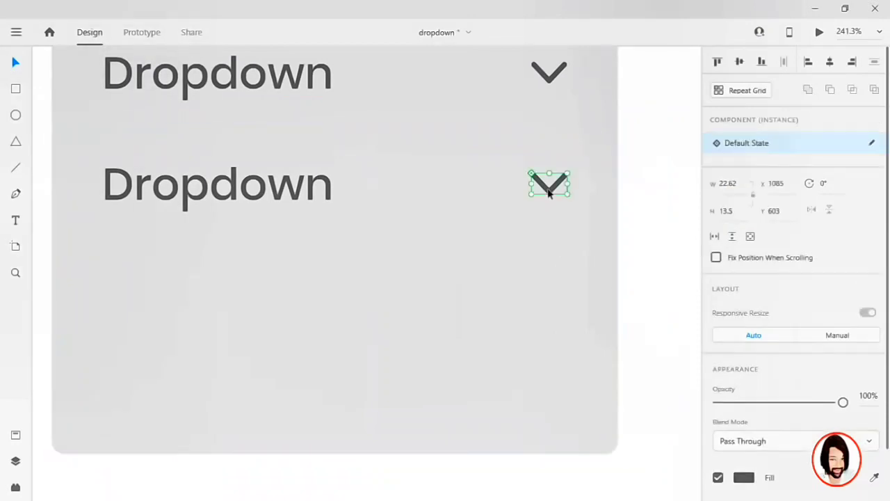
{"action": "key", "text": "Delete"}
Step: Repeat the Dropdown text into three spaced rows with Repeat Grid, then ungroup the grid
{"action": "left_click", "coordinate": [299, 185]}
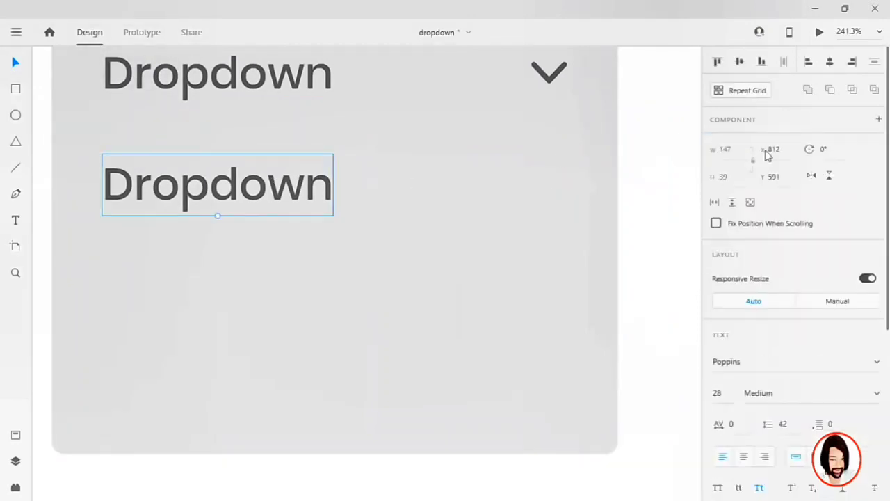
{"action": "left_click", "coordinate": [740, 93]}
{"action": "left_click_drag", "start_coordinate": [218, 217], "coordinate": [195, 425]}
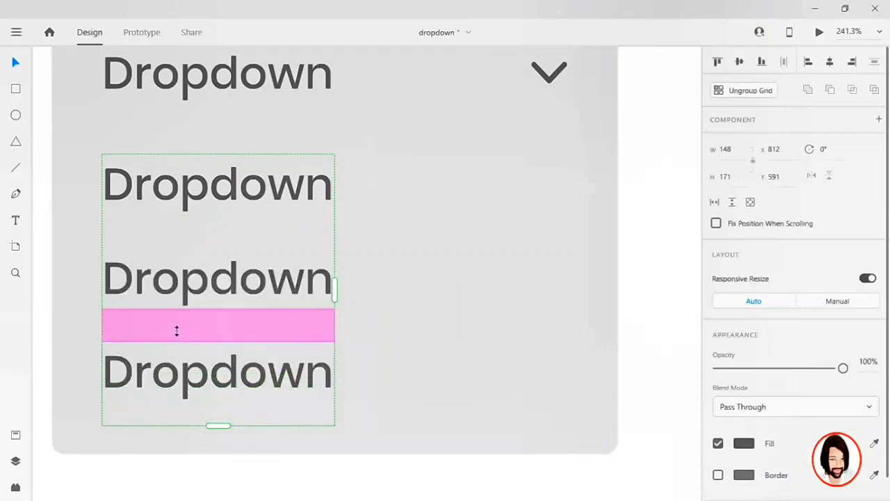
{"action": "left_click_drag", "start_coordinate": [175, 330], "coordinate": [175, 342]}
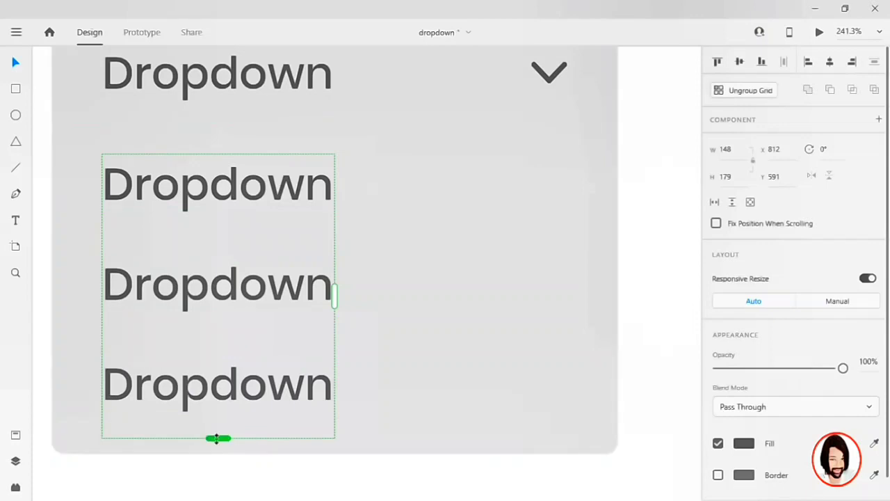
{"action": "left_click", "coordinate": [315, 460]}
{"action": "left_click", "coordinate": [273, 394]}
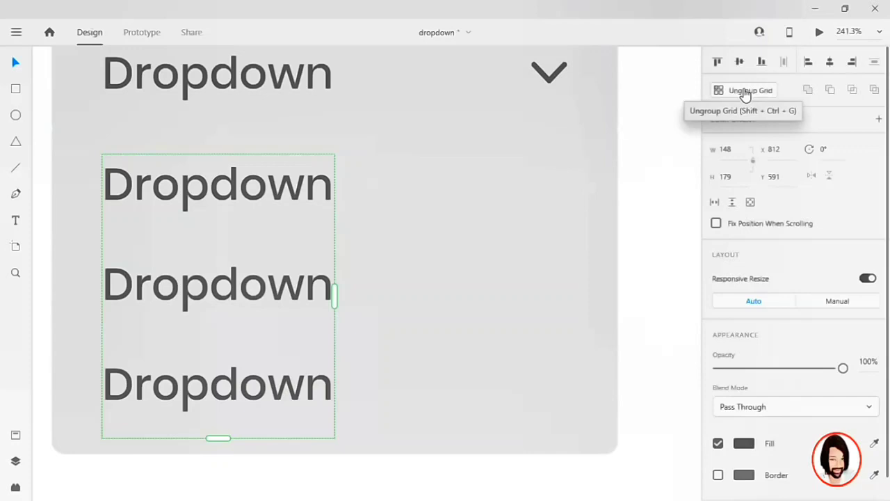
{"action": "left_click", "coordinate": [745, 94]}
{"action": "left_click", "coordinate": [633, 231]}
{"action": "scroll", "coordinate": [615, 232], "scroll_direction": "left", "scroll_amount": 2}
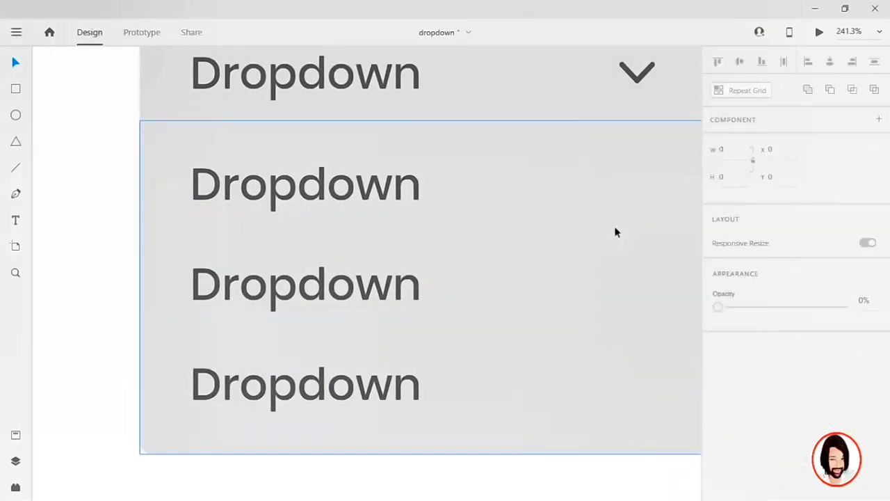
Step: Rename the first list row to 'List Item 1' and copy that text
{"action": "double_click", "coordinate": [332, 186]}
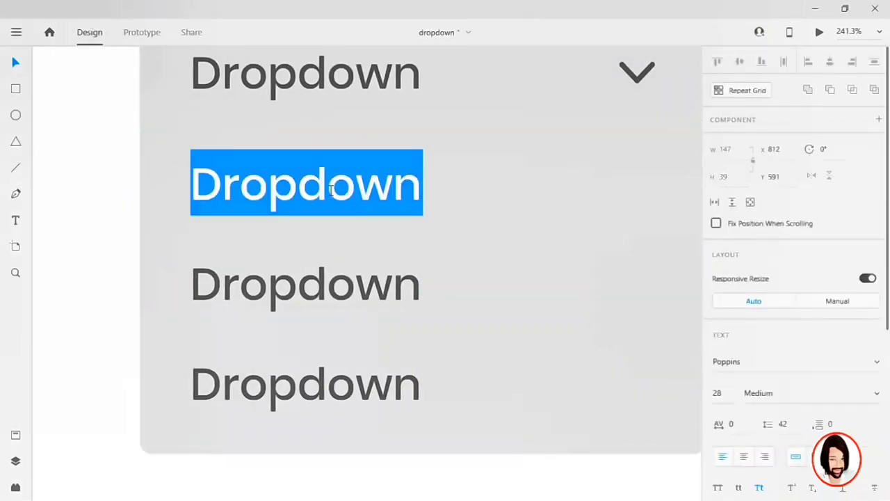
{"action": "type", "text": "List Item 1"}
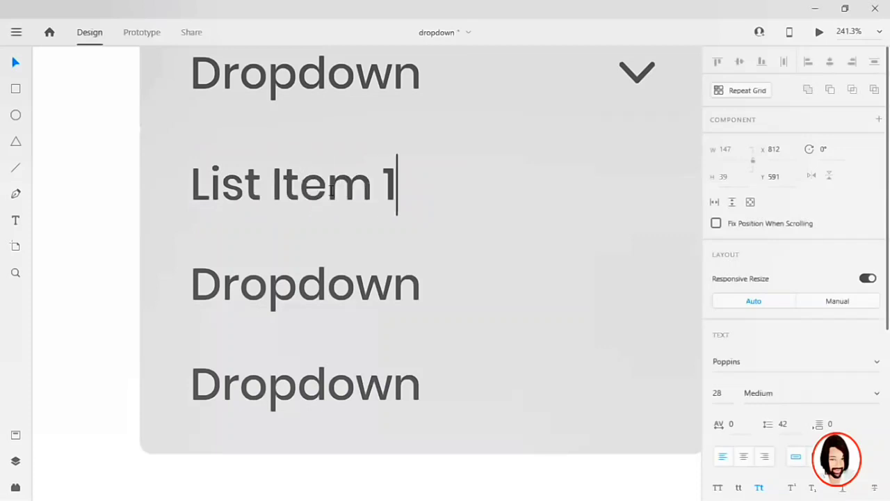
{"action": "key", "text": "ctrl+a"}
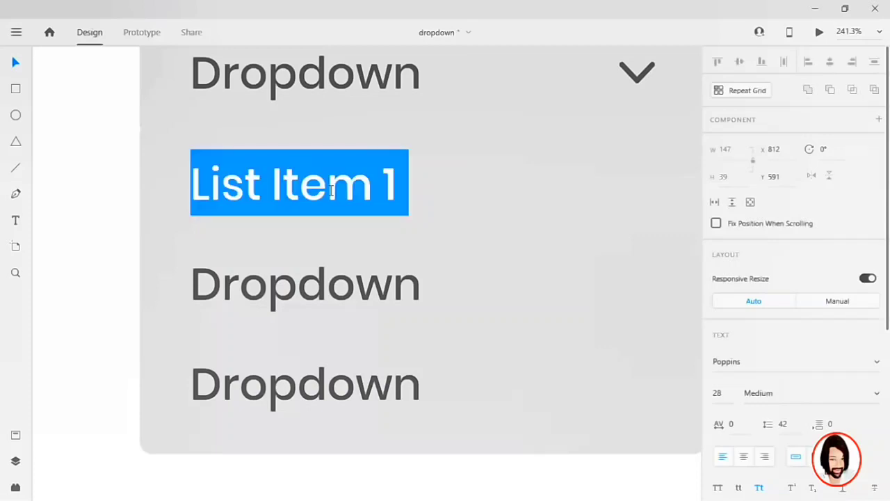
{"action": "key", "text": "ctrl+c"}
{"action": "left_click", "coordinate": [369, 300]}
Step: Change the other two rows to 'List Item 2' and 'List Item 3'
{"action": "double_click", "coordinate": [368, 292]}
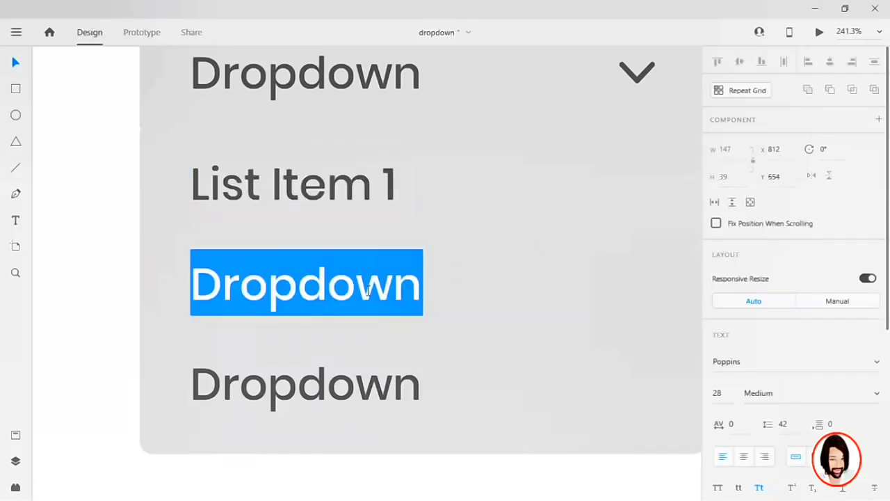
{"action": "key", "text": "ctrl+v"}
{"action": "key", "text": "BackSpace"}
{"action": "type", "text": "2"}
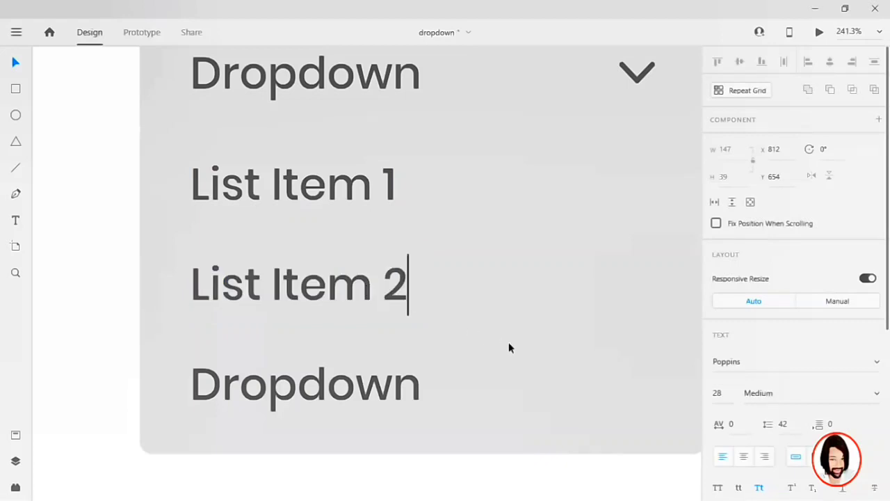
{"action": "key", "text": "Escape"}
{"action": "double_click", "coordinate": [361, 394]}
{"action": "key", "text": "ctrl+v"}
{"action": "key", "text": "BackSpace"}
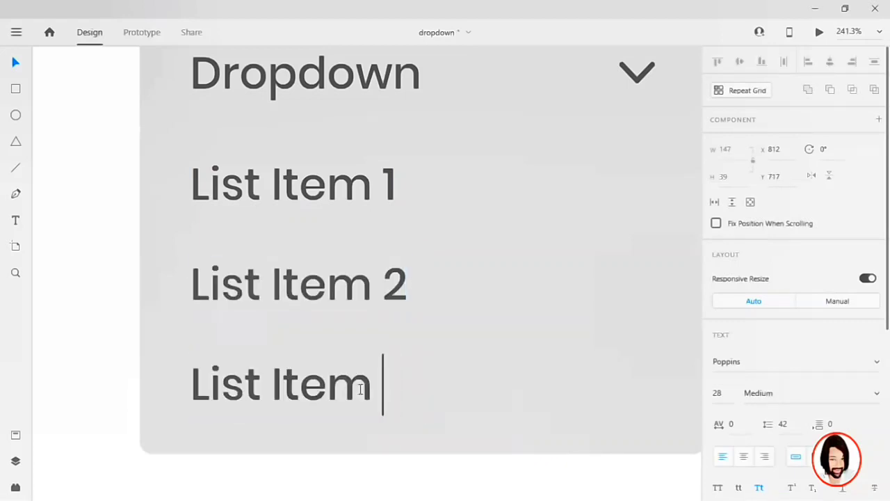
{"action": "type", "text": "3"}
{"action": "key", "text": "Escape"}
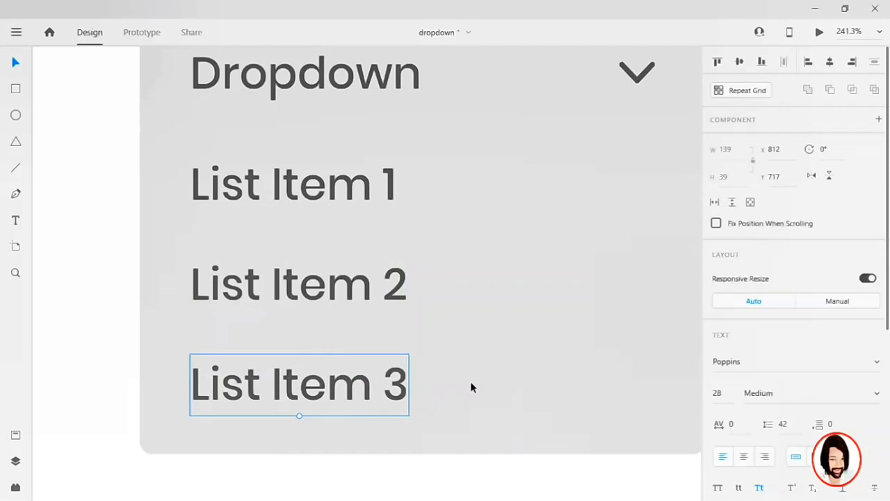
{"action": "scroll", "coordinate": [470, 384], "scroll_direction": "right", "scroll_amount": 3}
{"action": "scroll", "coordinate": [470, 384], "scroll_direction": "down", "scroll_amount": 2}
Step: Send the list panel group to the back so the Dropdown header and chevron sit on top
{"action": "left_click", "coordinate": [550, 374]}
{"action": "scroll", "coordinate": [505, 467], "scroll_direction": "left", "scroll_amount": 2}
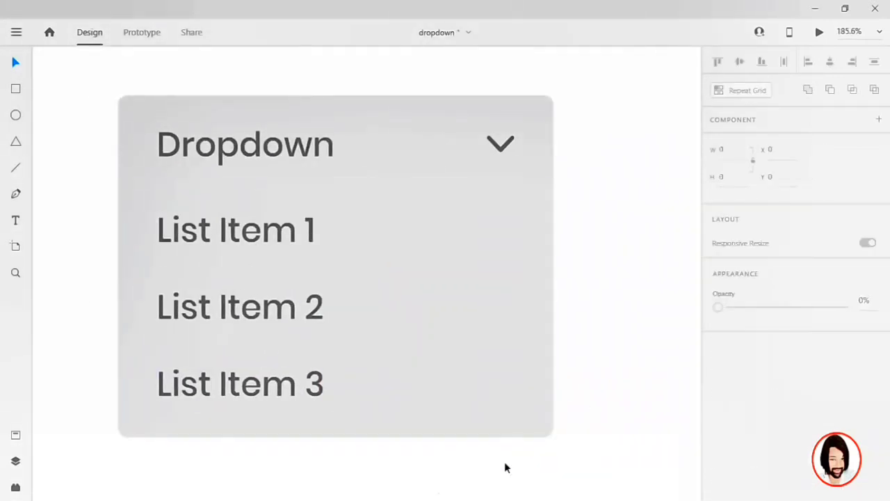
{"action": "left_click_drag", "start_coordinate": [566, 450], "coordinate": [110, 204]}
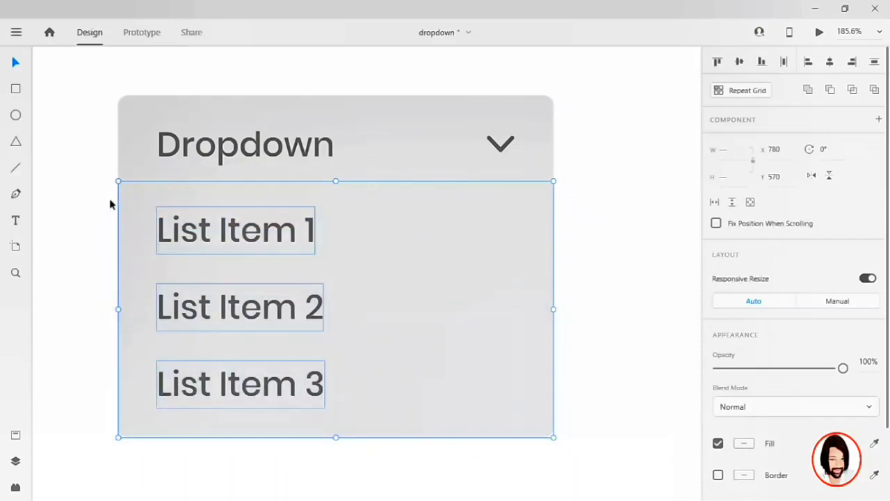
{"action": "left_click", "coordinate": [607, 230]}
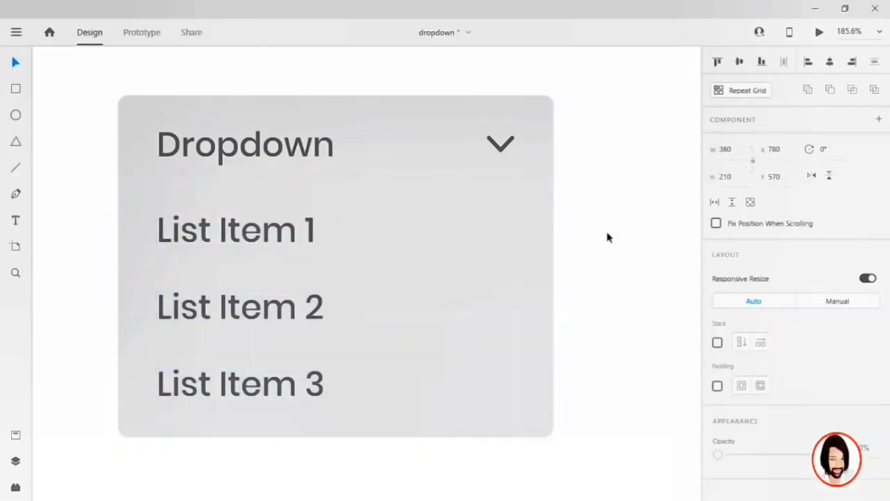
{"action": "left_click", "coordinate": [446, 276]}
{"action": "right_click", "coordinate": [445, 278]}
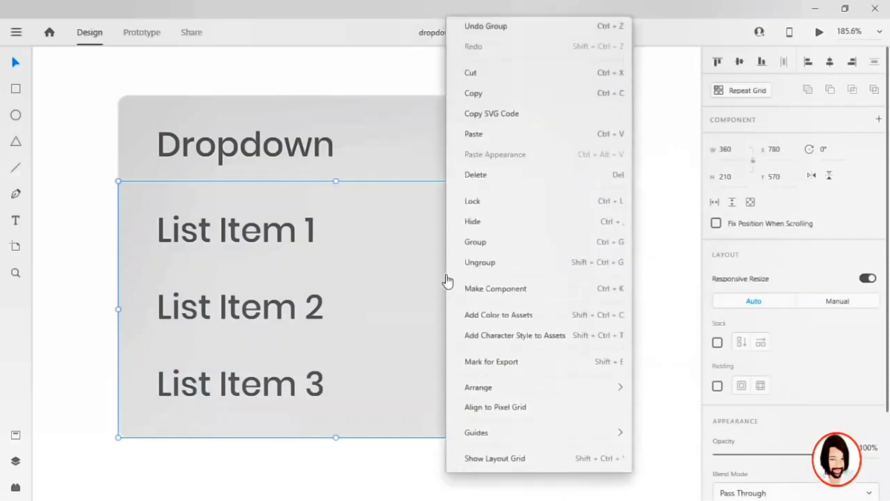
{"action": "mouse_move", "coordinate": [496, 374]}
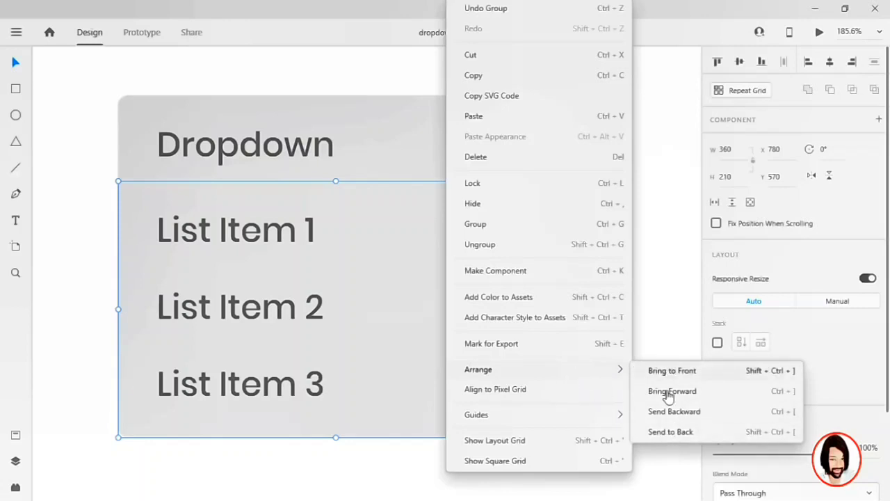
{"action": "left_click", "coordinate": [663, 432]}
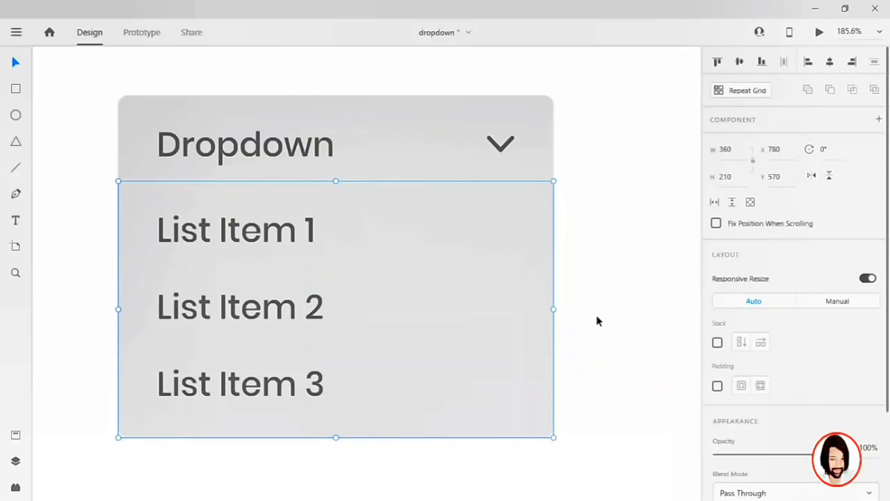
{"action": "left_click", "coordinate": [598, 321]}
{"action": "scroll", "coordinate": [598, 321], "scroll_direction": "up", "scroll_amount": 1}
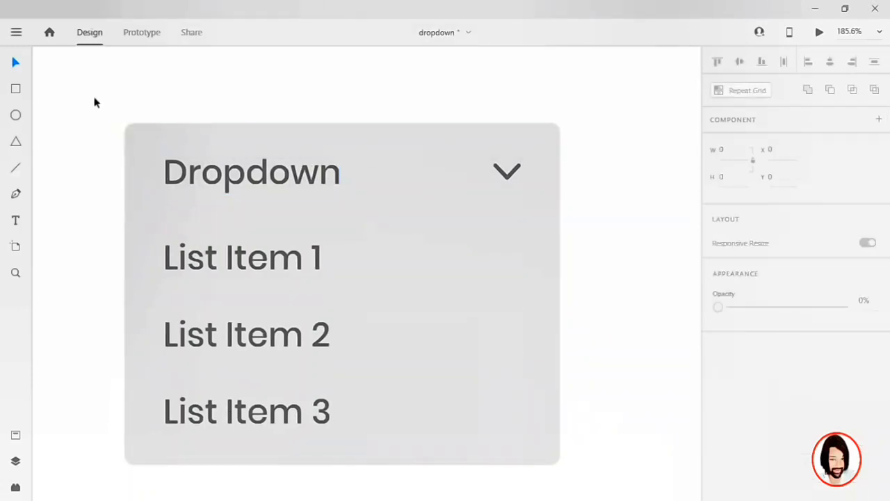
Step: Group all dropdown parts and turn the group into a main component
{"action": "left_click_drag", "start_coordinate": [93, 99], "coordinate": [587, 479]}
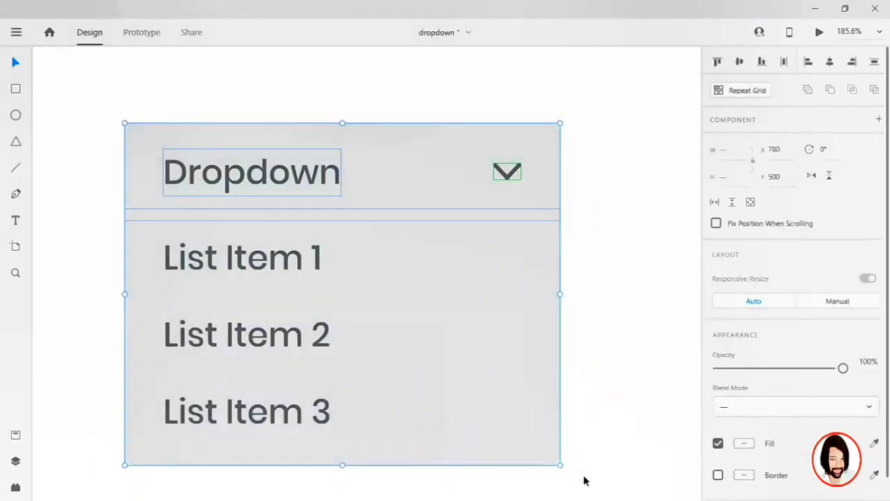
{"action": "key", "text": "ctrl+g"}
{"action": "key", "text": "ctrl+shift+g"}
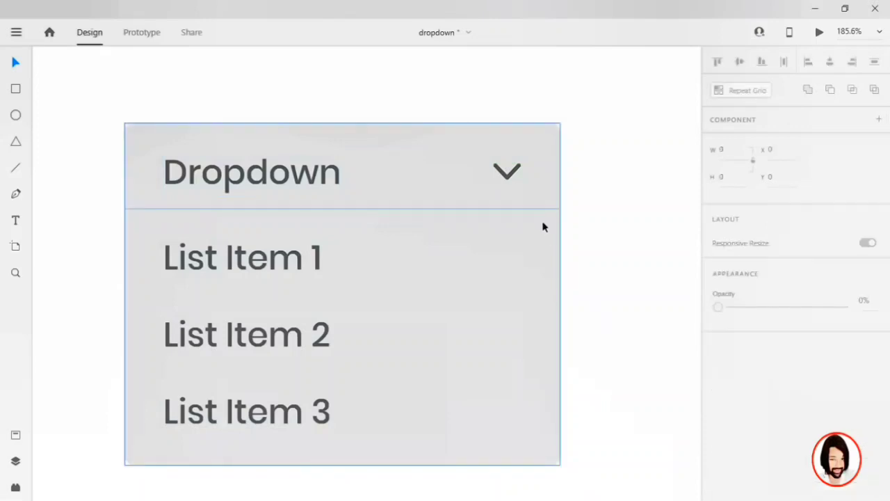
{"action": "key", "text": "ctrl+g"}
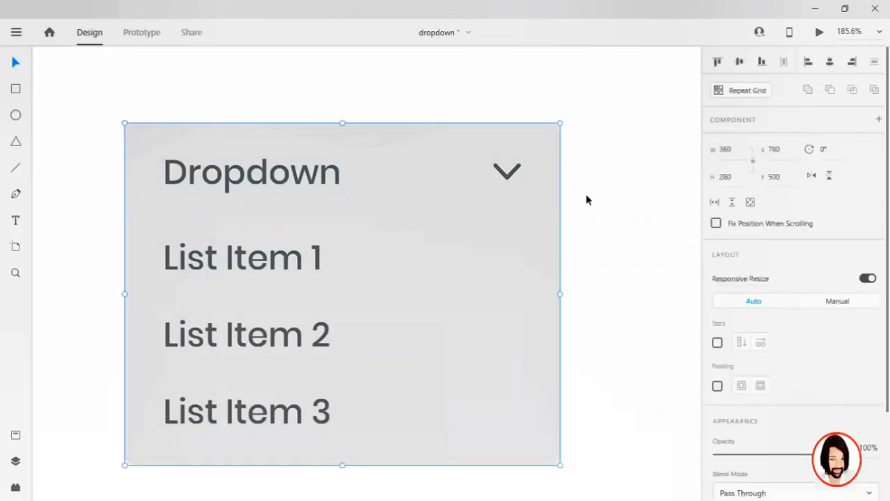
{"action": "left_click", "coordinate": [878, 120]}
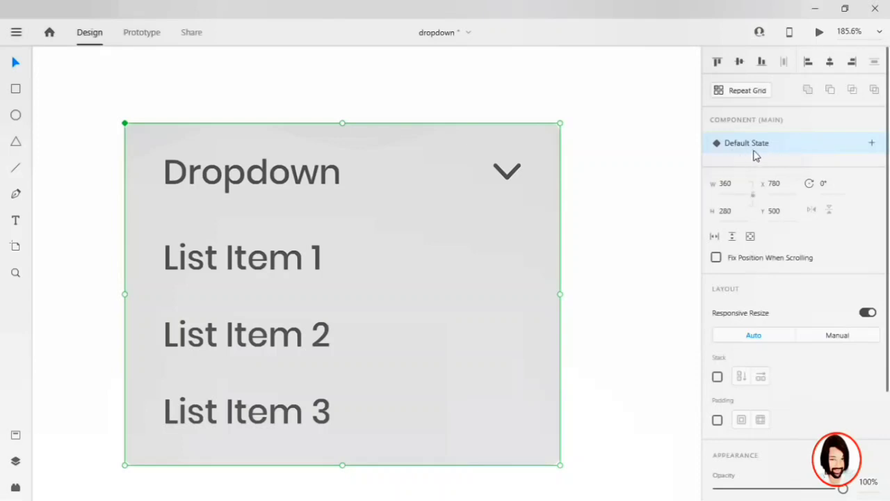
Step: Add a new component state named 'close'
{"action": "left_click", "coordinate": [872, 144]}
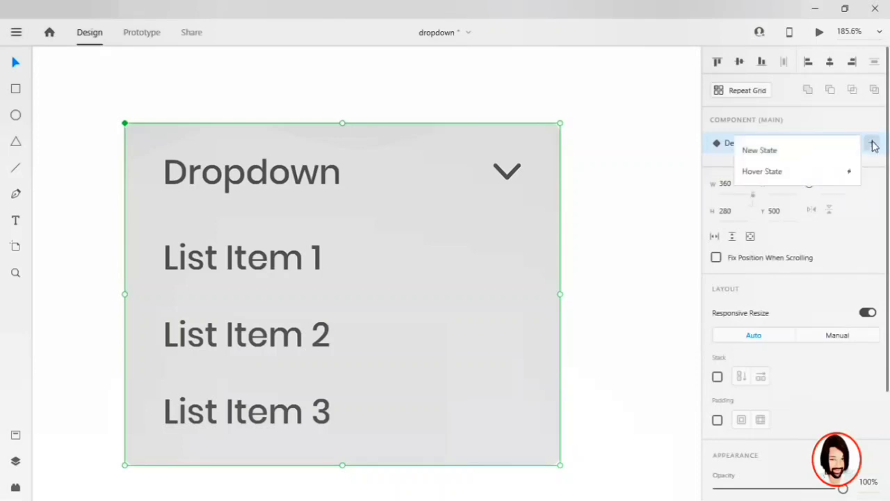
{"action": "left_click", "coordinate": [760, 150]}
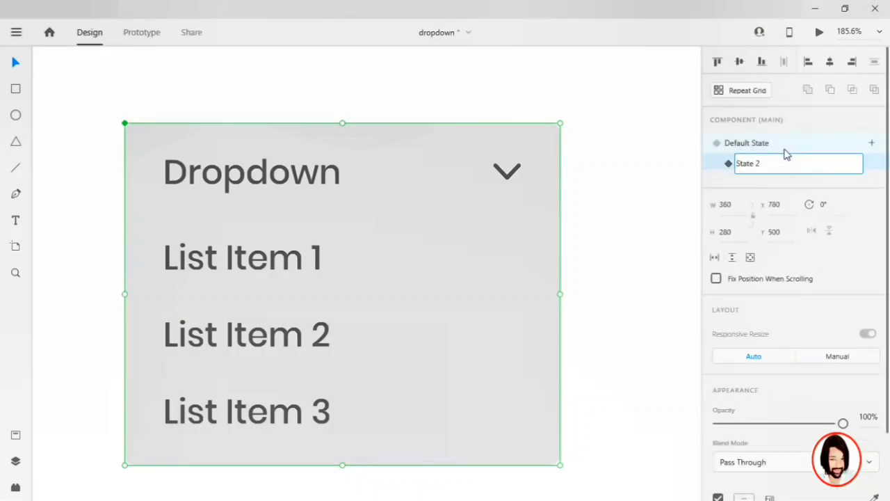
{"action": "key", "text": "ctrl+a"}
{"action": "type", "text": "c"}
{"action": "key", "text": "Return"}
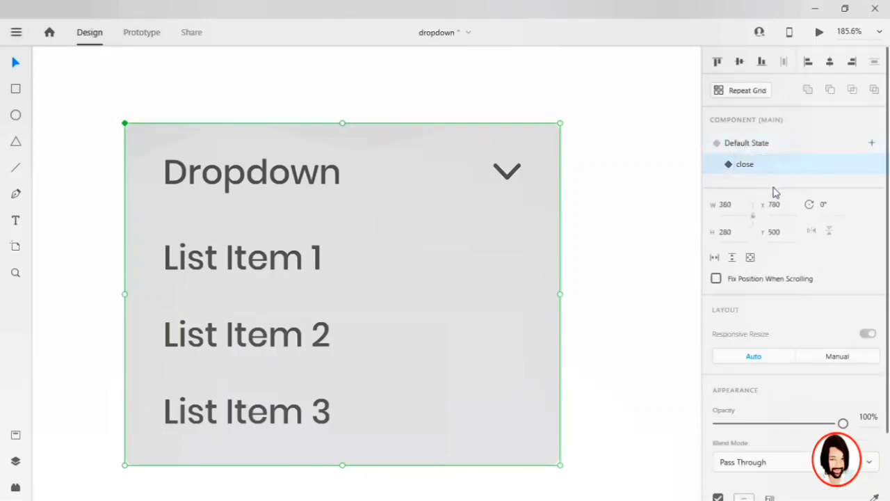
{"action": "double_click", "coordinate": [298, 257]}
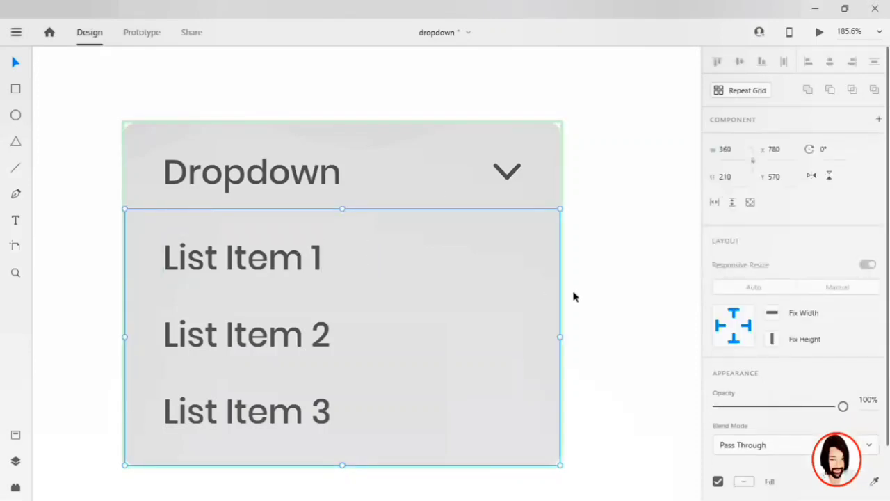
Step: In the close state, move the list panel up and shorten the grey background to 80 high
{"action": "key", "text": "Up"}
{"action": "key", "text": "Up"}
{"action": "key", "text": "Up"}
{"action": "key", "text": "Up"}
{"action": "key", "text": "Up"}
{"action": "key", "text": "Up"}
{"action": "key", "text": "Up"}
{"action": "key", "text": "Up"}
{"action": "key", "text": "Up"}
{"action": "key", "text": "Up"}
{"action": "key", "text": "Up"}
{"action": "key", "text": "Up"}
{"action": "key", "text": "Up"}
{"action": "key", "text": "Up"}
{"action": "key", "text": "Up"}
{"action": "key", "text": "Up"}
{"action": "key", "text": "Up"}
{"action": "key", "text": "Up"}
{"action": "key", "text": "Up"}
{"action": "key", "text": "Up"}
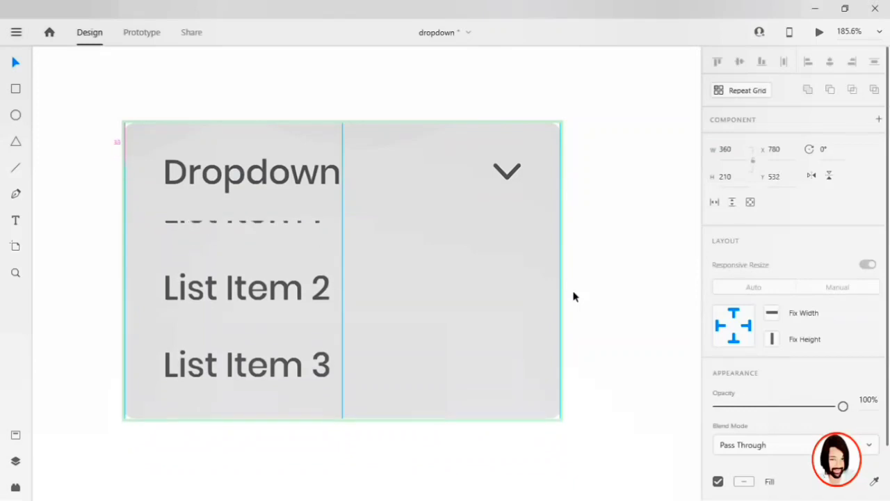
{"action": "key", "text": "Up"}
{"action": "key", "text": "Up"}
{"action": "key", "text": "Up"}
{"action": "key", "text": "Up"}
{"action": "key", "text": "Up"}
{"action": "key", "text": "Up"}
{"action": "key", "text": "Up"}
{"action": "key", "text": "Up"}
{"action": "key", "text": "Up"}
{"action": "key", "text": "Up"}
{"action": "key", "text": "Up"}
{"action": "key", "text": "Up"}
{"action": "key", "text": "Up"}
{"action": "key", "text": "Up"}
{"action": "key", "text": "Up"}
{"action": "key", "text": "Up"}
{"action": "key", "text": "Up"}
{"action": "key", "text": "Up"}
{"action": "key", "text": "Up"}
{"action": "key", "text": "Up"}
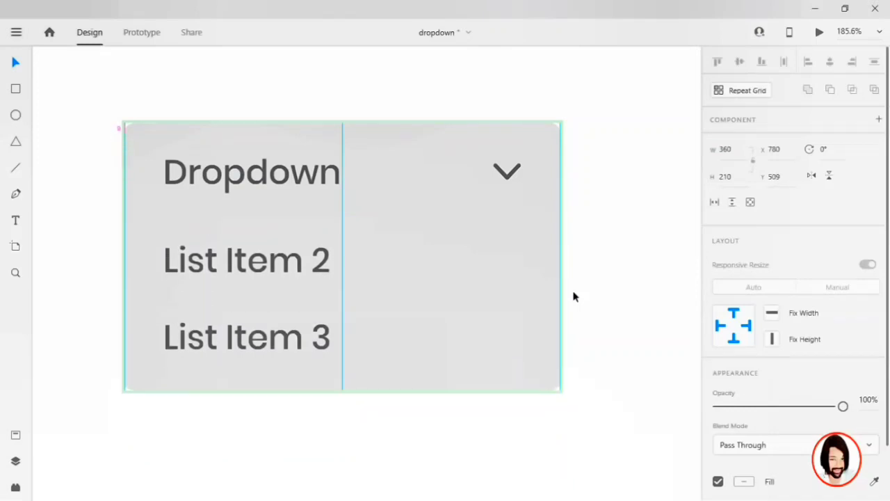
{"action": "key", "text": "Up"}
{"action": "key", "text": "Up"}
{"action": "key", "text": "Up"}
{"action": "key", "text": "Up"}
{"action": "key", "text": "Up"}
{"action": "key", "text": "Up"}
{"action": "key", "text": "Up"}
{"action": "key", "text": "Up"}
{"action": "key", "text": "Up"}
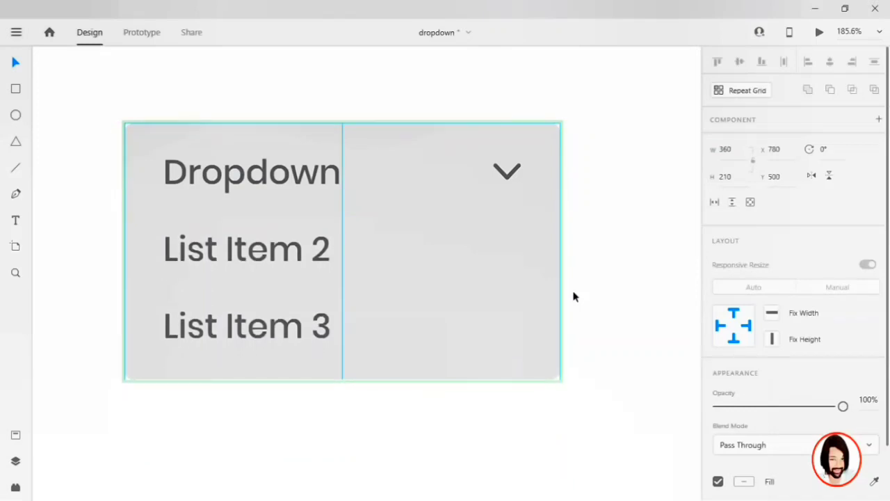
{"action": "left_click", "coordinate": [410, 330]}
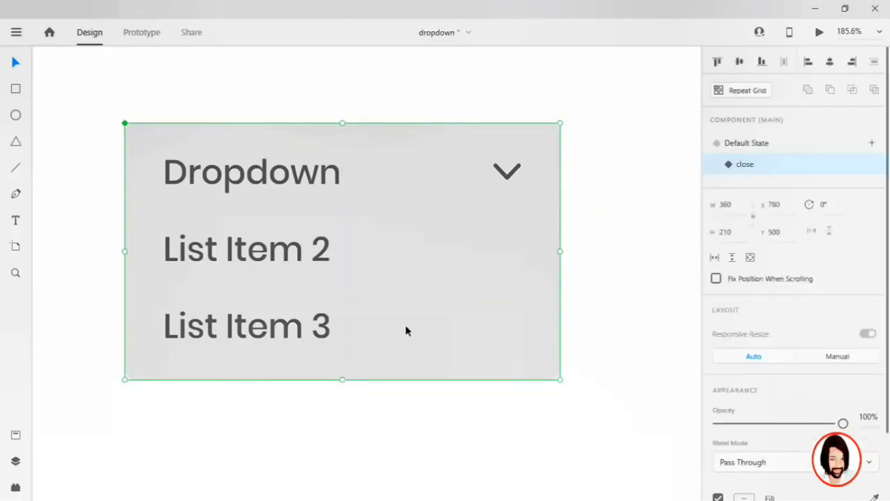
{"action": "left_click", "coordinate": [380, 342]}
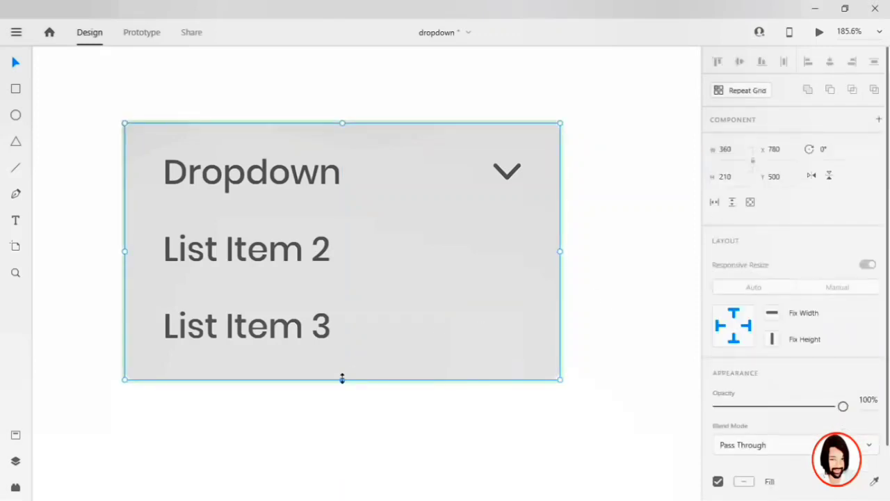
{"action": "left_click_drag", "start_coordinate": [343, 378], "coordinate": [342, 249]}
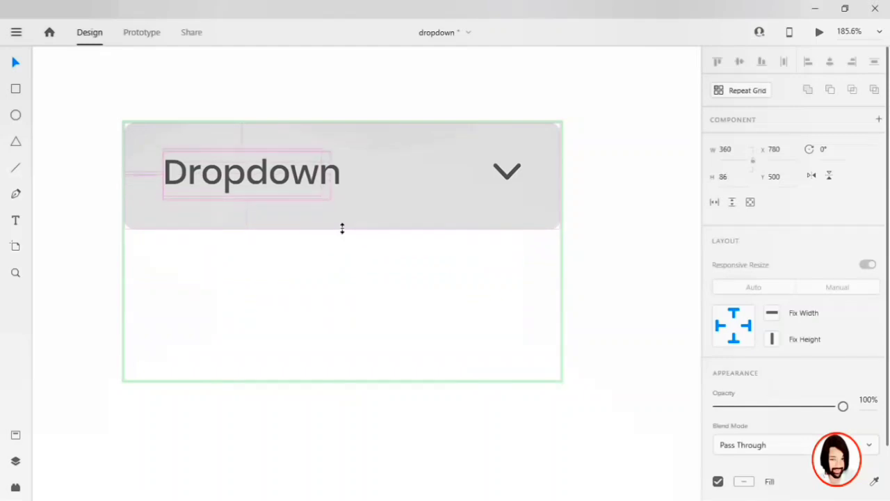
{"action": "left_click_drag", "start_coordinate": [342, 229], "coordinate": [341, 221]}
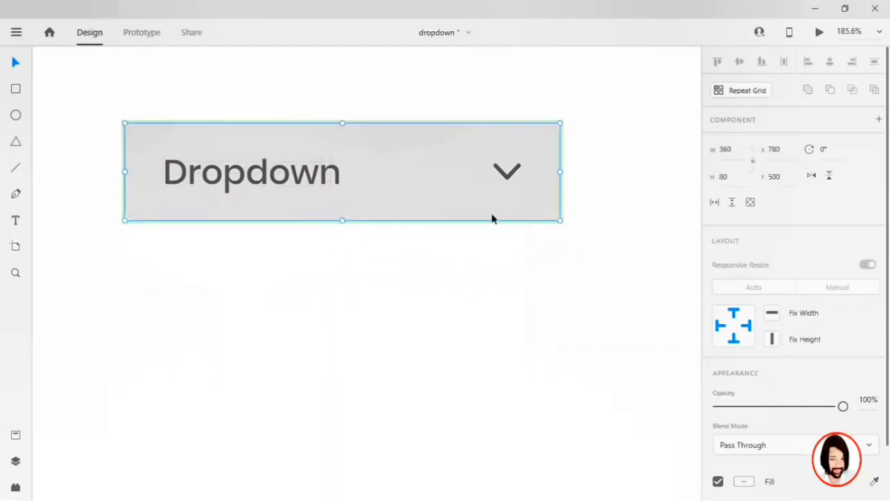
{"action": "key", "text": "Escape"}
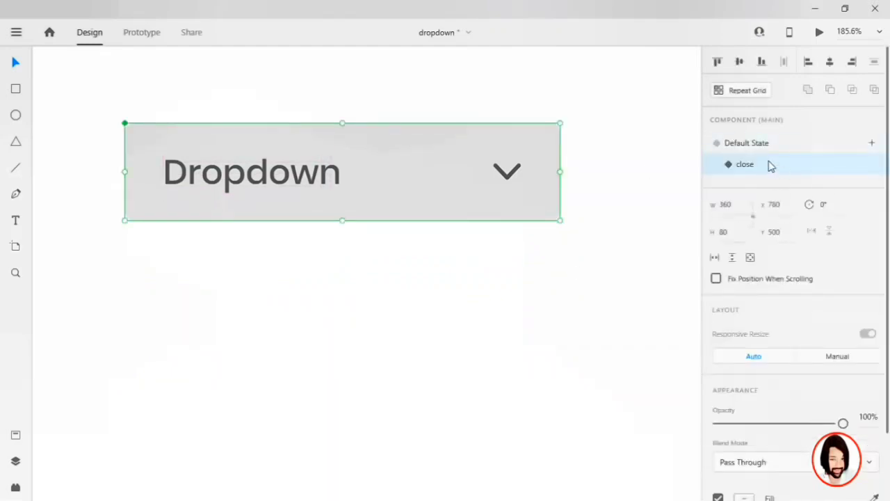
Step: Toggle between Default State and close to compare, ending on Default State
{"action": "left_click", "coordinate": [765, 148]}
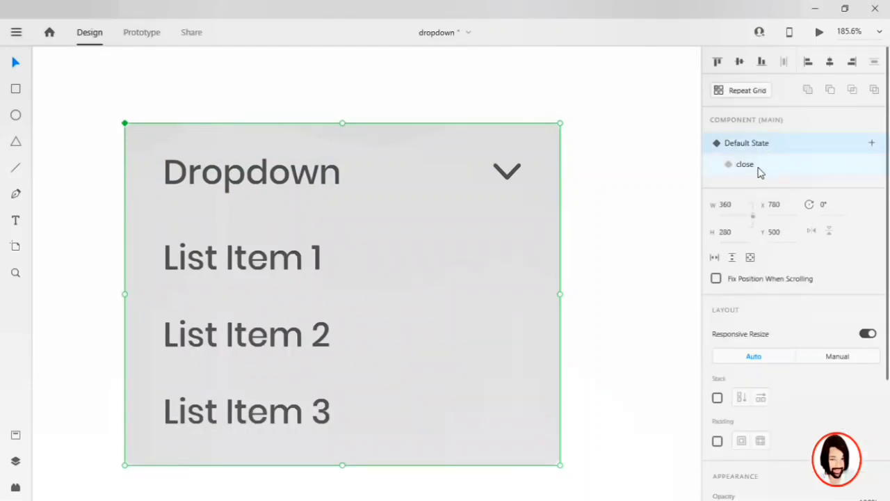
{"action": "left_click", "coordinate": [760, 167]}
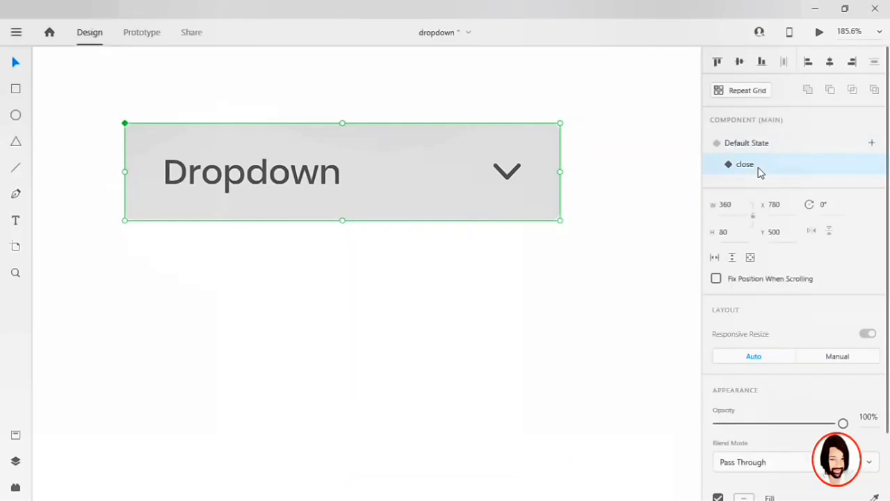
{"action": "left_click", "coordinate": [383, 311]}
{"action": "left_click", "coordinate": [426, 206]}
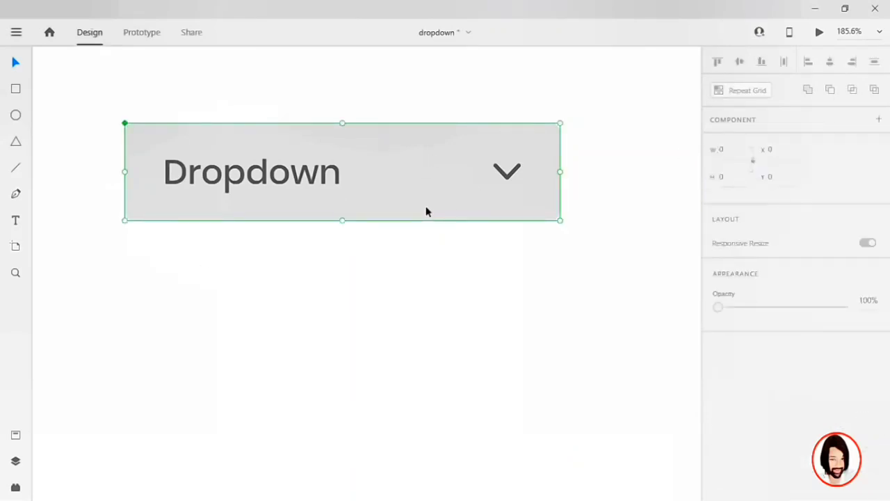
{"action": "left_click", "coordinate": [626, 266]}
{"action": "left_click", "coordinate": [522, 193]}
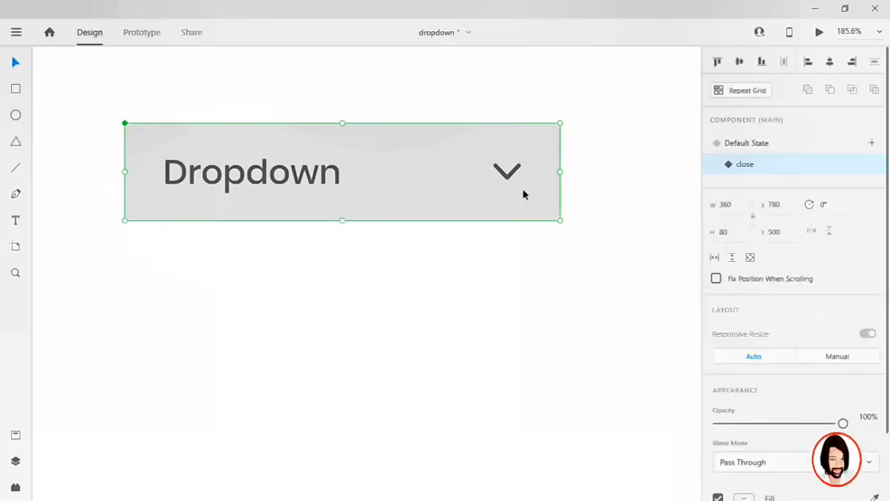
{"action": "left_click", "coordinate": [746, 144]}
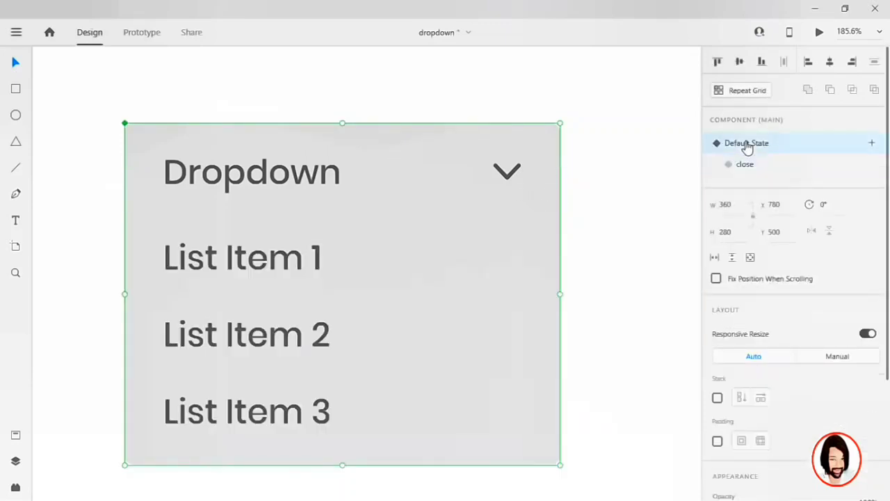
Step: Set the Default State chevron's rotation to 180° so it points upward
{"action": "double_click", "coordinate": [507, 180]}
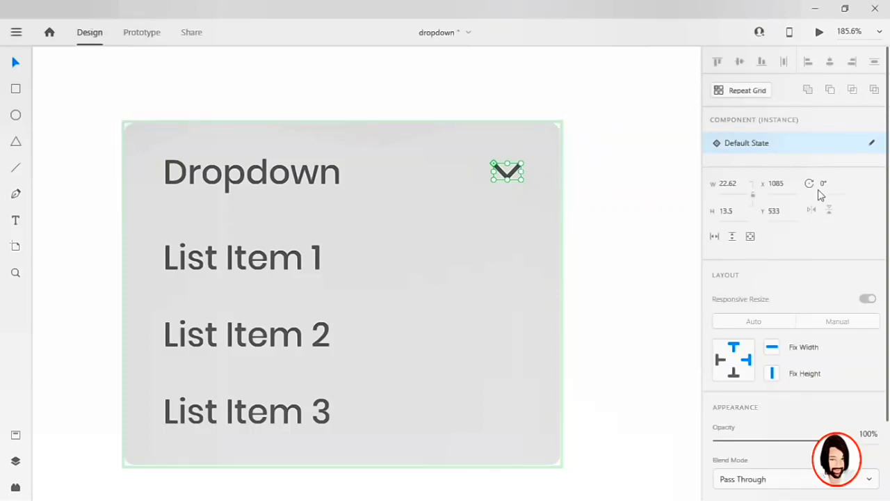
{"action": "scroll", "coordinate": [819, 195], "scroll_direction": "down", "scroll_amount": 1}
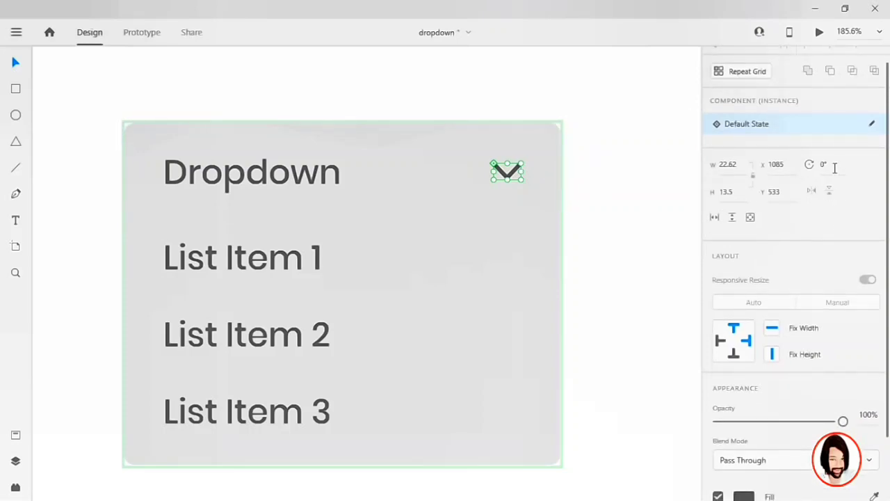
{"action": "key", "text": "Up"}
{"action": "key", "text": "Up"}
{"action": "key", "text": "Up"}
{"action": "key", "text": "Up"}
{"action": "key", "text": "Up"}
{"action": "key", "text": "Up"}
{"action": "key", "text": "Up"}
{"action": "key", "text": "Up"}
{"action": "key", "text": "Up"}
{"action": "key", "text": "Up"}
{"action": "key", "text": "Up"}
{"action": "key", "text": "Up"}
{"action": "key", "text": "Up"}
{"action": "key", "text": "Up"}
{"action": "key", "text": "Up"}
{"action": "key", "text": "Up"}
{"action": "key", "text": "Up"}
{"action": "key", "text": "Up"}
{"action": "type", "text": "0"}
{"action": "key", "text": "Return"}
{"action": "key", "text": "Return"}
{"action": "key", "text": "Return"}
{"action": "type", "text": "270"}
{"action": "key", "text": "Return"}
{"action": "type", "text": "240"}
{"action": "key", "text": "Return"}
{"action": "type", "text": "180"}
{"action": "key", "text": "Return"}
{"action": "left_click", "coordinate": [596, 238]}
Step: In the dropdown's close state, set the chevron's rotation to 0° so it points down
{"action": "scroll", "coordinate": [595, 233], "scroll_direction": "up", "scroll_amount": 1}
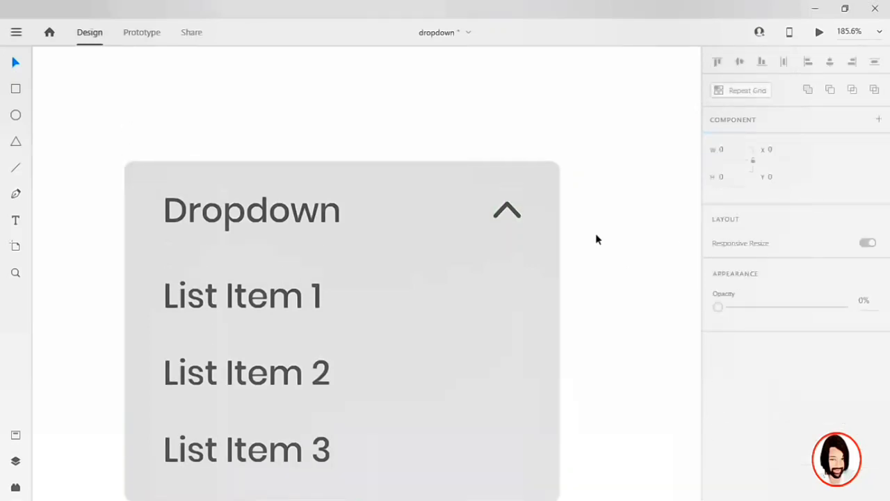
{"action": "left_click", "coordinate": [514, 164]}
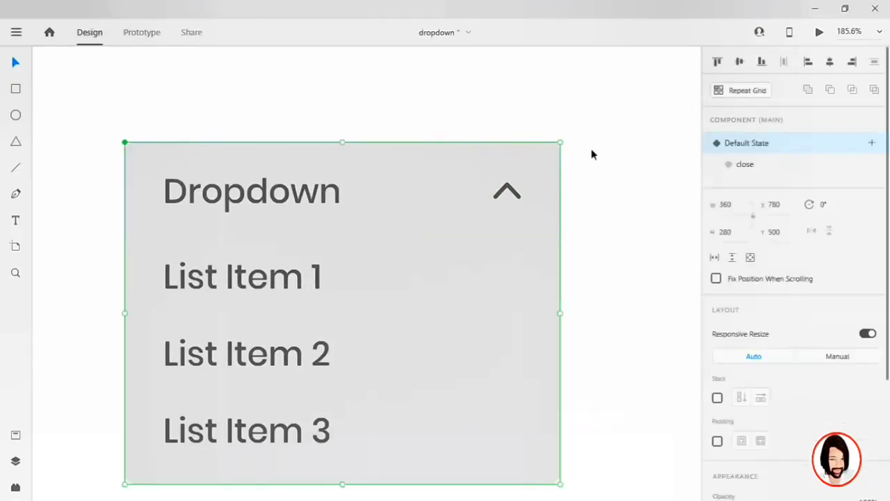
{"action": "left_click", "coordinate": [751, 167]}
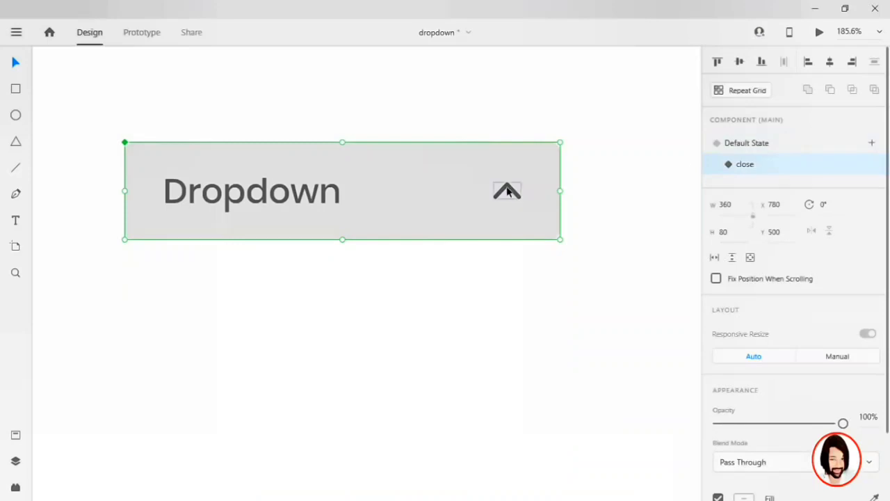
{"action": "double_click", "coordinate": [508, 190]}
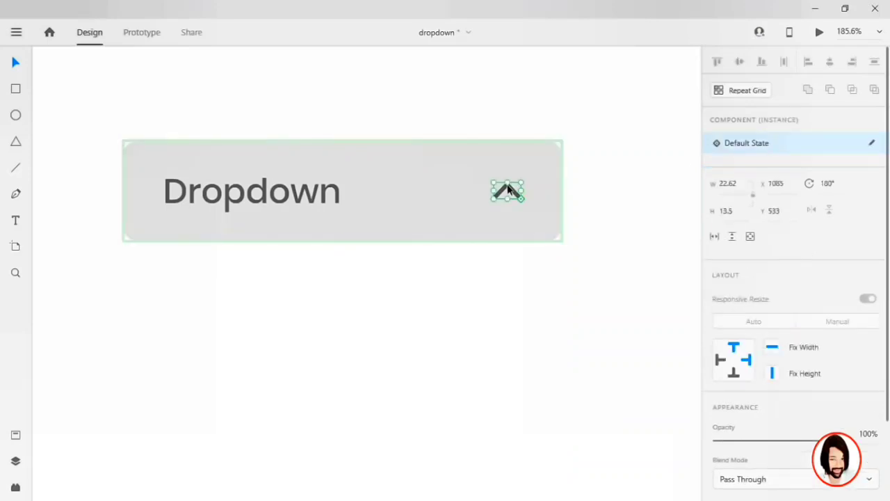
{"action": "left_click", "coordinate": [836, 188]}
{"action": "type", "text": "0"}
{"action": "key", "text": "Return"}
{"action": "left_click", "coordinate": [502, 393]}
Step: Toggle the dropdown between Default State and close state to compare the chevron orientation
{"action": "left_click", "coordinate": [316, 232]}
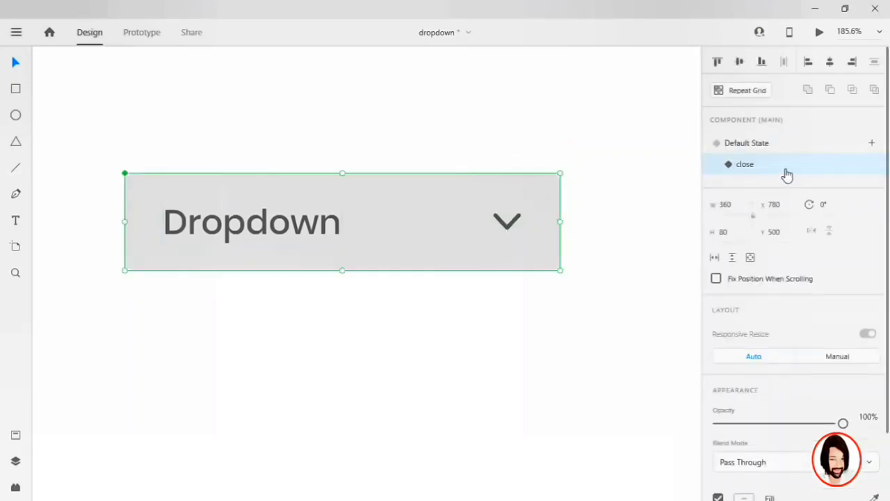
{"action": "left_click", "coordinate": [761, 151]}
{"action": "left_click", "coordinate": [761, 167]}
{"action": "left_click", "coordinate": [748, 148]}
{"action": "left_click", "coordinate": [746, 164]}
{"action": "left_click", "coordinate": [746, 152]}
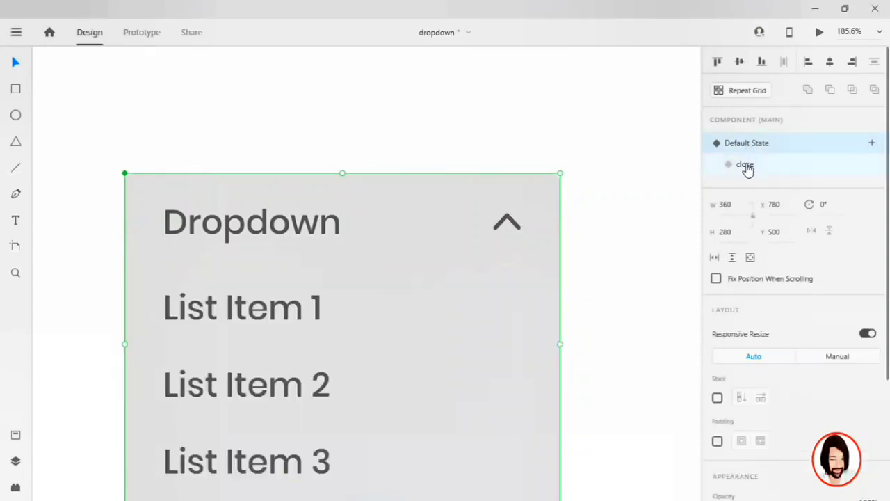
{"action": "left_click", "coordinate": [745, 165]}
Step: Select the dropdown component in Prototype mode to set its interactions
{"action": "left_click", "coordinate": [377, 102]}
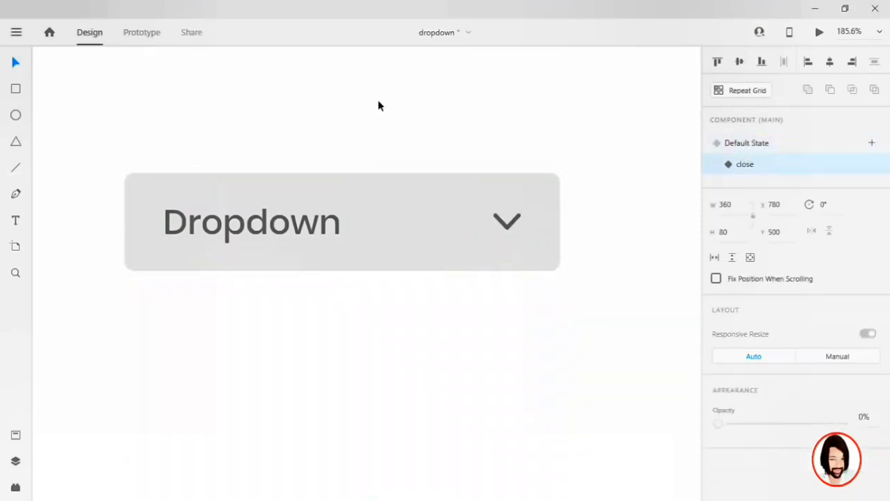
{"action": "left_click", "coordinate": [145, 35]}
{"action": "left_click", "coordinate": [446, 216]}
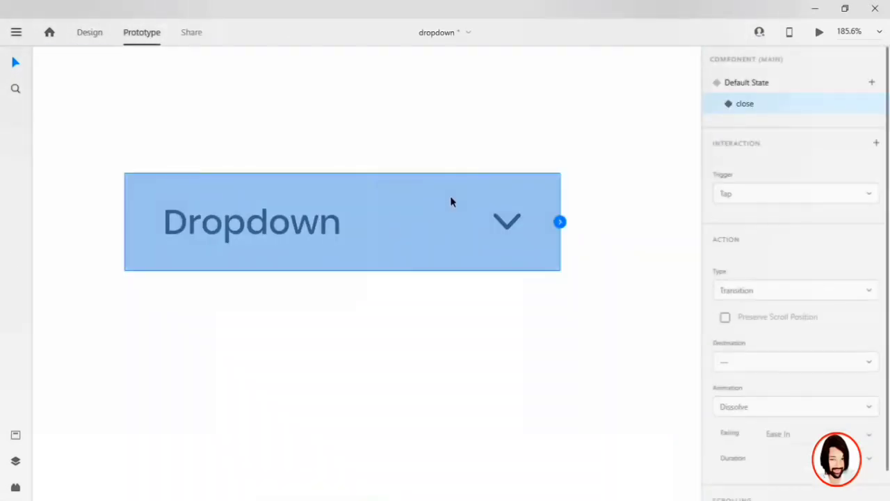
Step: Give the close state a Tap interaction: Auto-Animate to Default State, Snap easing, 0.4 s
{"action": "left_click", "coordinate": [877, 147]}
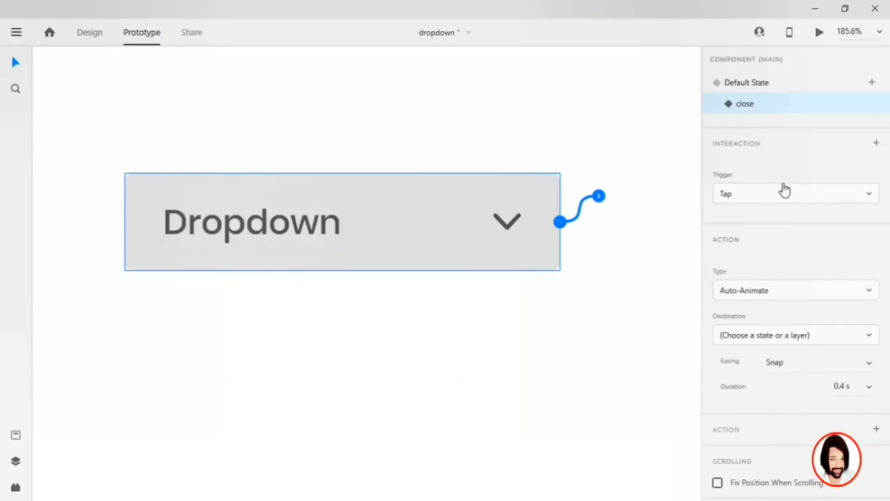
{"action": "left_click", "coordinate": [745, 201]}
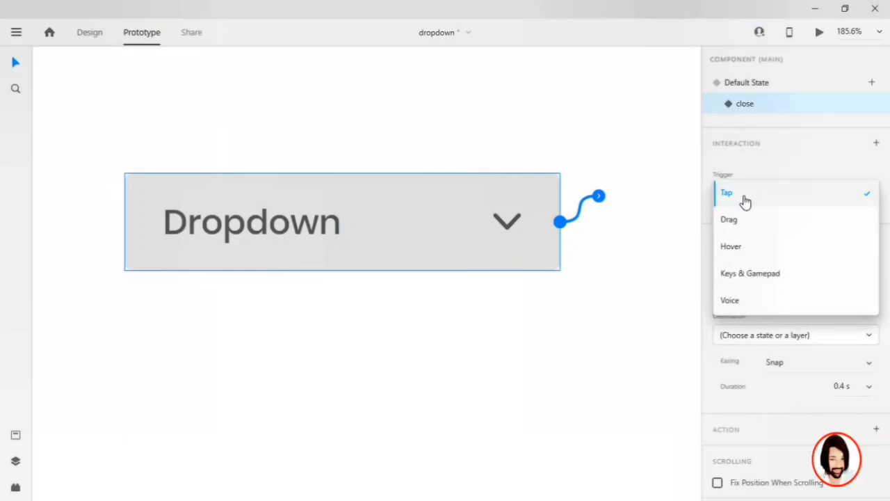
{"action": "left_click", "coordinate": [746, 200]}
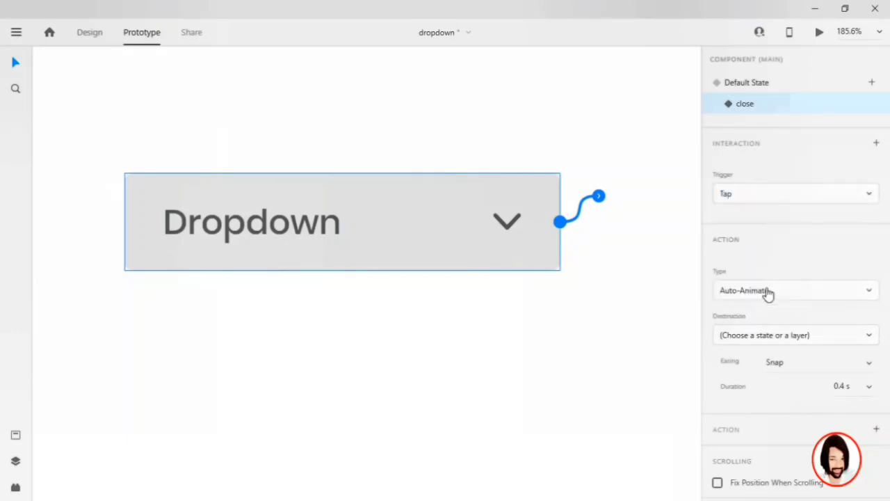
{"action": "left_click", "coordinate": [747, 295]}
{"action": "left_click", "coordinate": [746, 294]}
{"action": "left_click", "coordinate": [746, 340]}
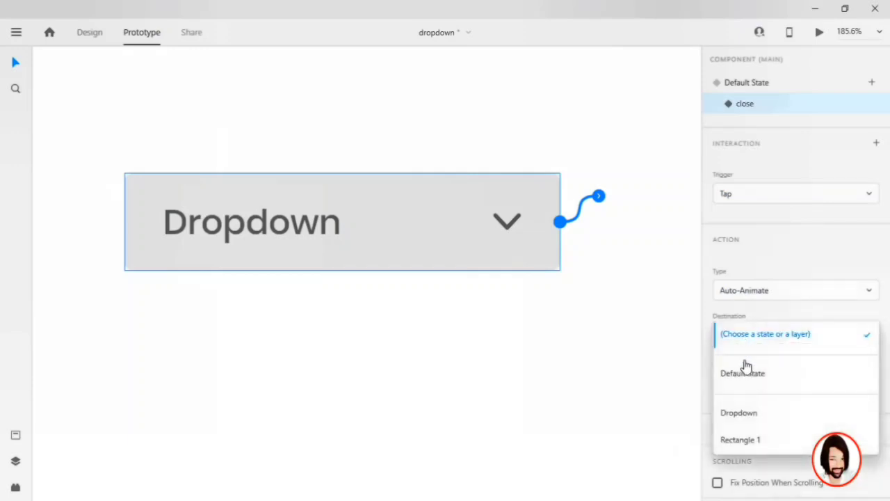
{"action": "left_click", "coordinate": [741, 371]}
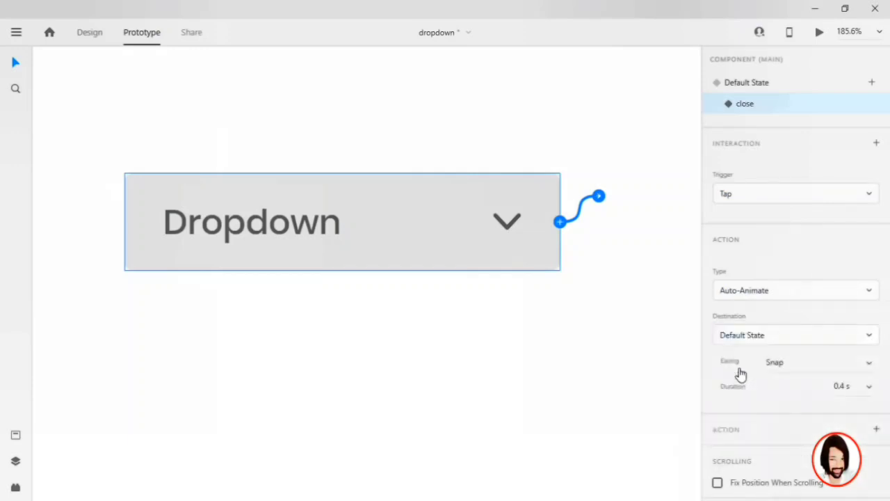
{"action": "left_click", "coordinate": [857, 366]}
{"action": "left_click", "coordinate": [846, 366]}
{"action": "left_click", "coordinate": [869, 389]}
{"action": "left_click", "coordinate": [869, 387]}
Step: Give the Default State's header row a Tap interaction that Auto-Animates to the close state
{"action": "left_click", "coordinate": [748, 89]}
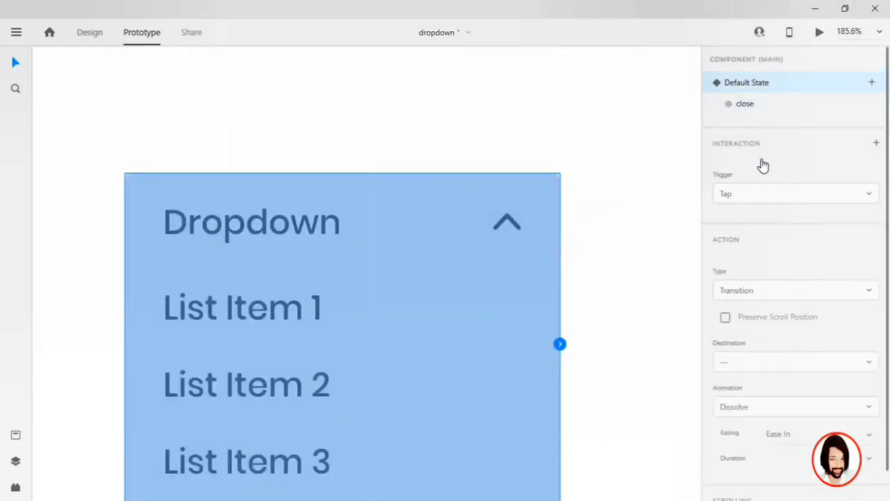
{"action": "double_click", "coordinate": [533, 224]}
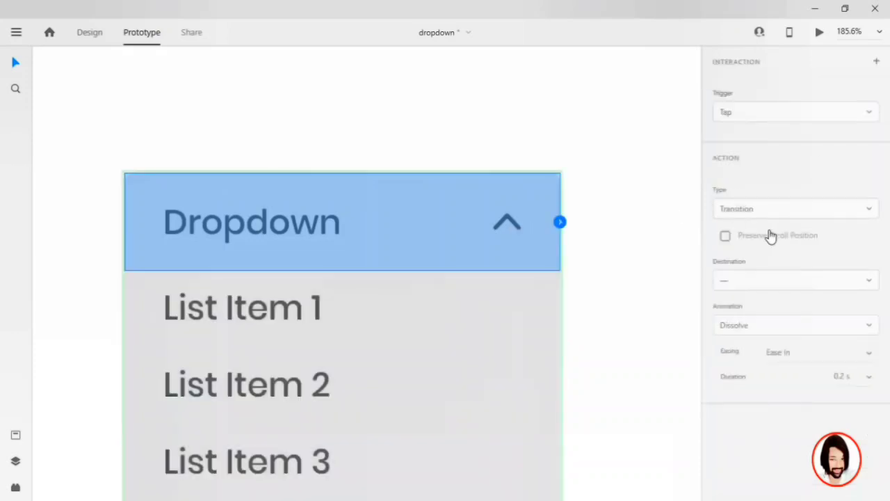
{"action": "left_click", "coordinate": [877, 62]}
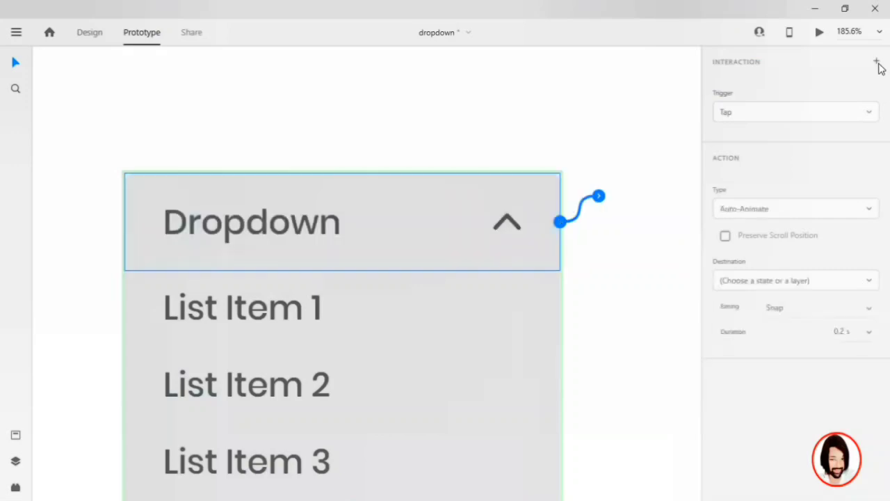
{"action": "left_click", "coordinate": [758, 113]}
{"action": "left_click", "coordinate": [758, 114]}
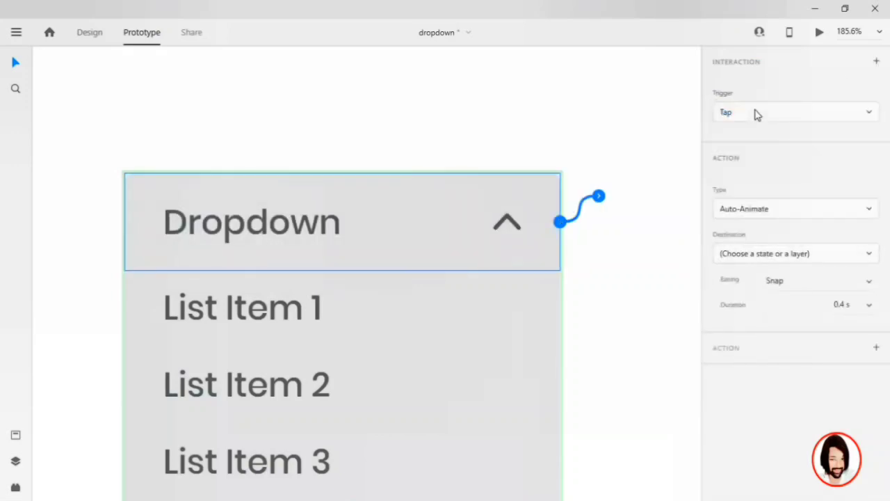
{"action": "left_click", "coordinate": [765, 212]}
{"action": "left_click", "coordinate": [765, 212]}
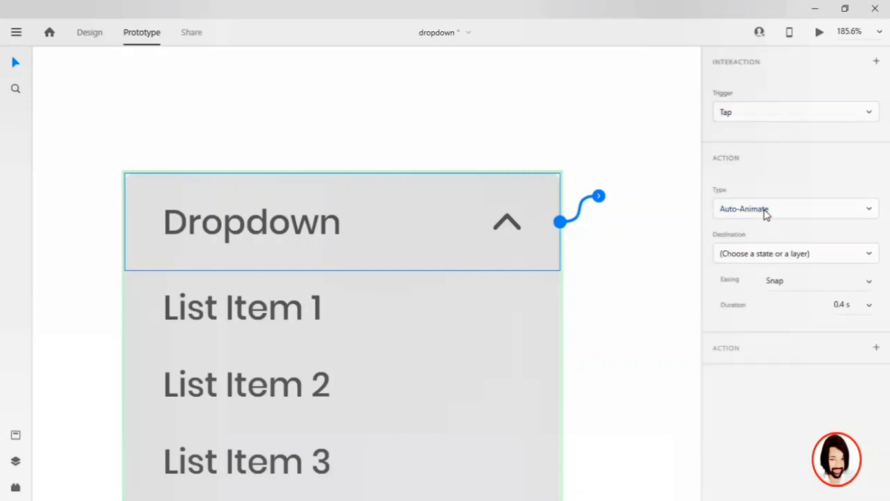
{"action": "left_click", "coordinate": [777, 258]}
{"action": "left_click", "coordinate": [732, 291]}
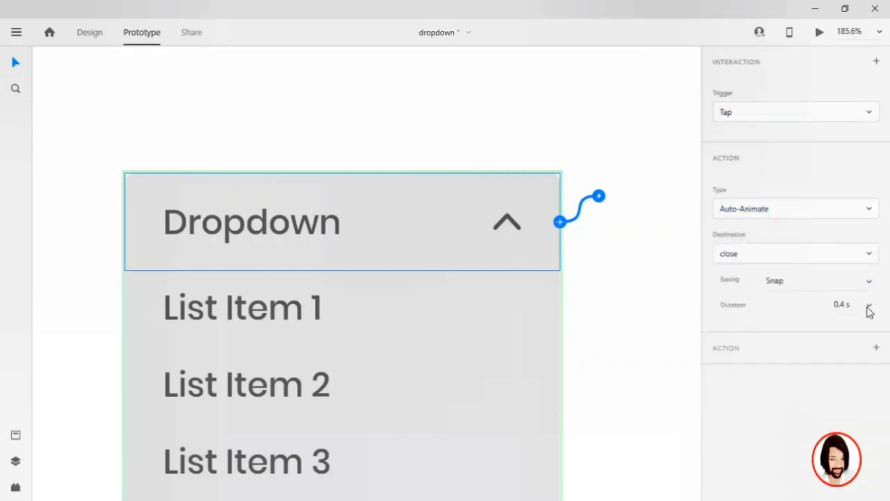
Step: Back in Design mode, launch the Desktop Preview of the Dropdown artboard
{"action": "left_click", "coordinate": [641, 270]}
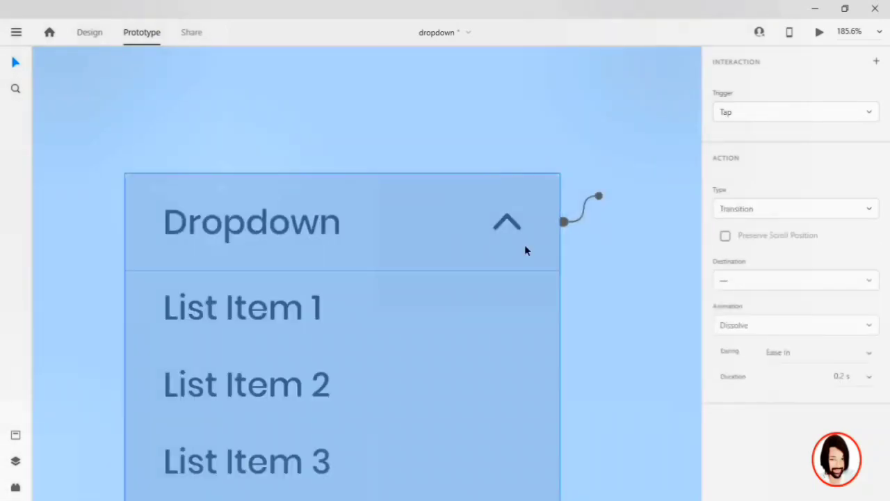
{"action": "scroll", "coordinate": [607, 280], "scroll_direction": "down", "scroll_amount": 3}
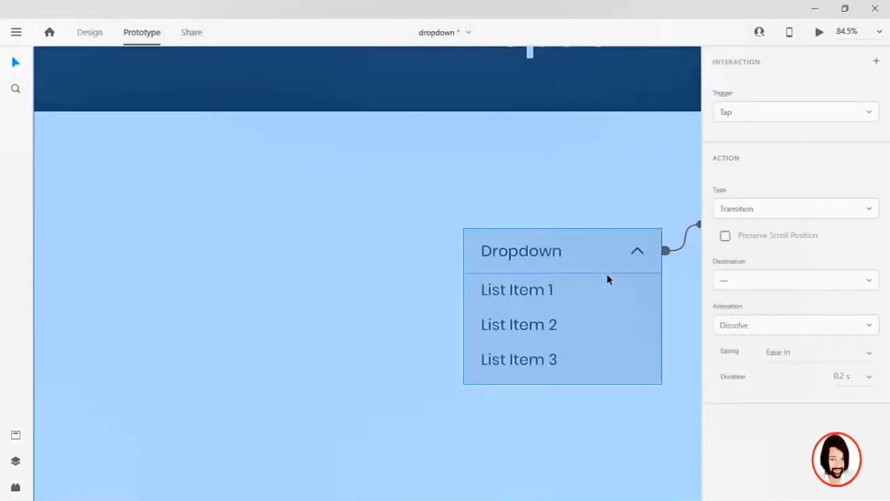
{"action": "scroll", "coordinate": [607, 280], "scroll_direction": "up", "scroll_amount": 3}
{"action": "scroll", "coordinate": [607, 280], "scroll_direction": "down", "scroll_amount": 1}
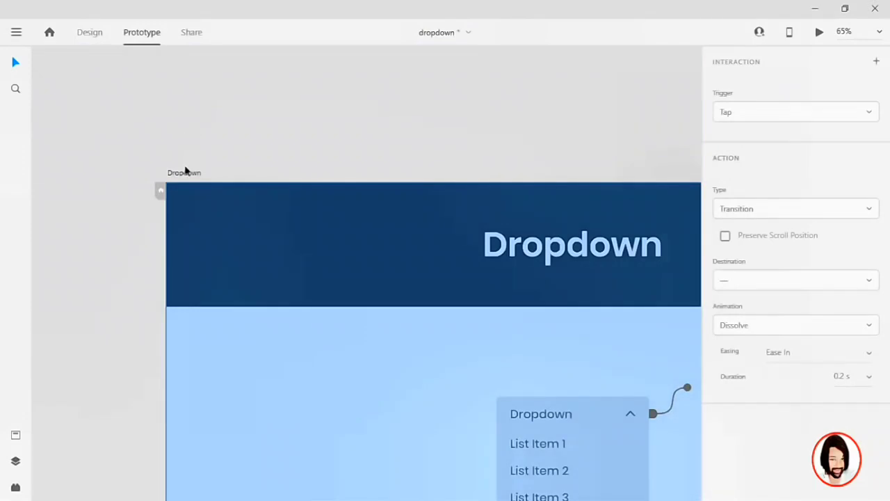
{"action": "left_click", "coordinate": [90, 32]}
{"action": "scroll", "coordinate": [436, 105], "scroll_direction": "right", "scroll_amount": 2}
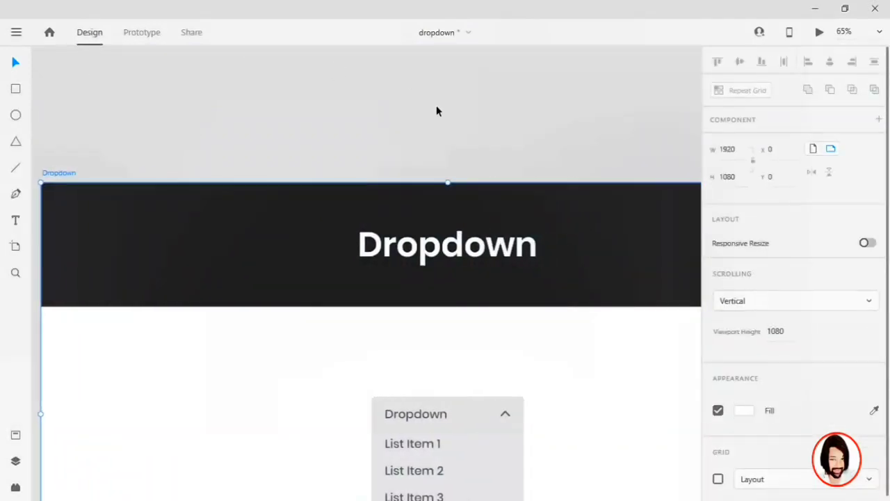
{"action": "scroll", "coordinate": [436, 105], "scroll_direction": "down", "scroll_amount": 1}
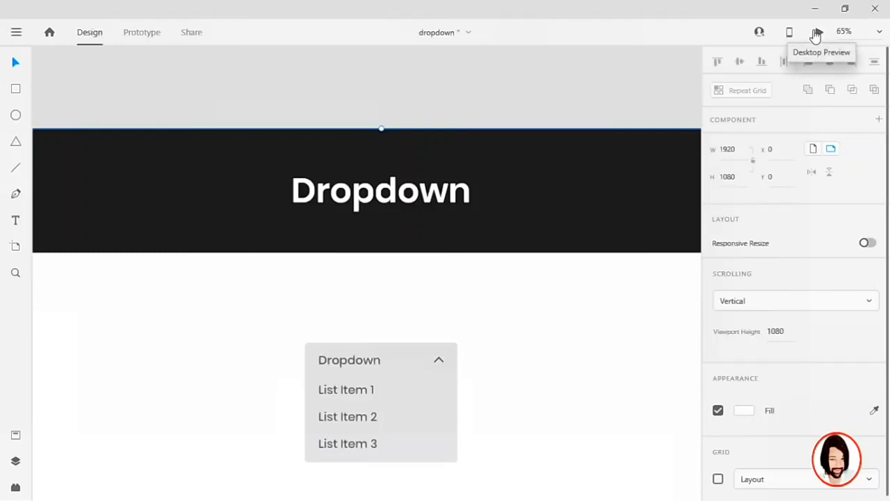
{"action": "left_click", "coordinate": [816, 33]}
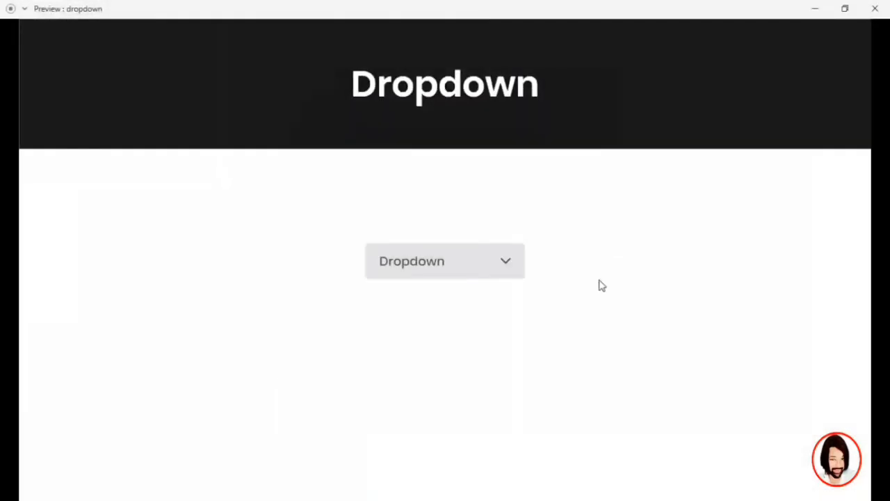
{"action": "left_click", "coordinate": [507, 270]}
{"action": "left_click", "coordinate": [506, 269]}
{"action": "left_click", "coordinate": [506, 270]}
{"action": "left_click", "coordinate": [506, 270]}
{"action": "left_click", "coordinate": [506, 270]}
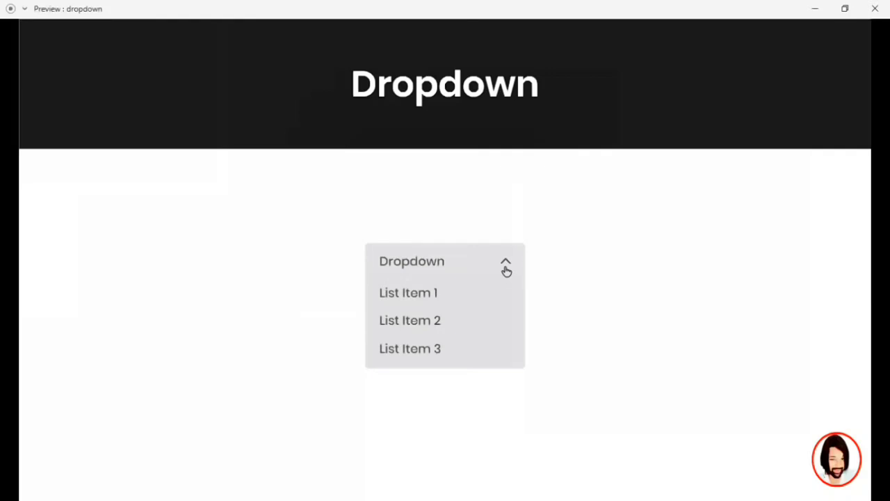
{"action": "left_click", "coordinate": [506, 270]}
{"action": "left_click", "coordinate": [507, 270]}
{"action": "left_click", "coordinate": [506, 270]}
{"action": "left_click", "coordinate": [507, 270]}
{"action": "left_click", "coordinate": [506, 270]}
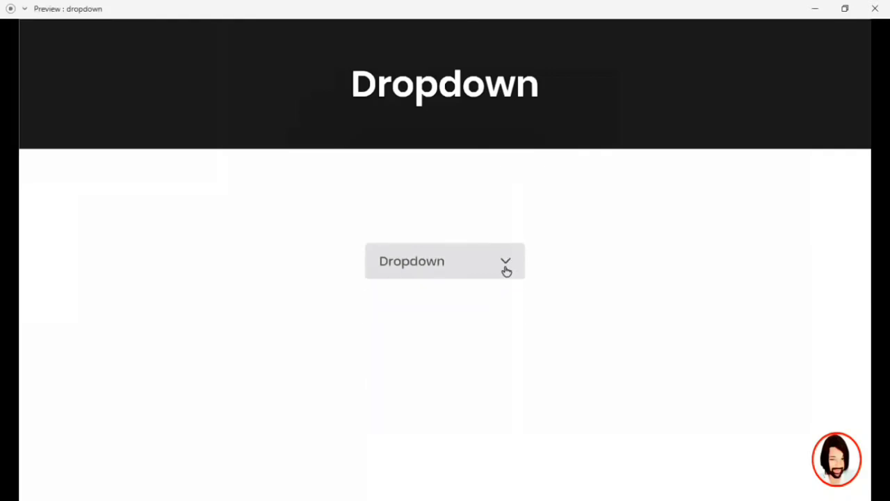